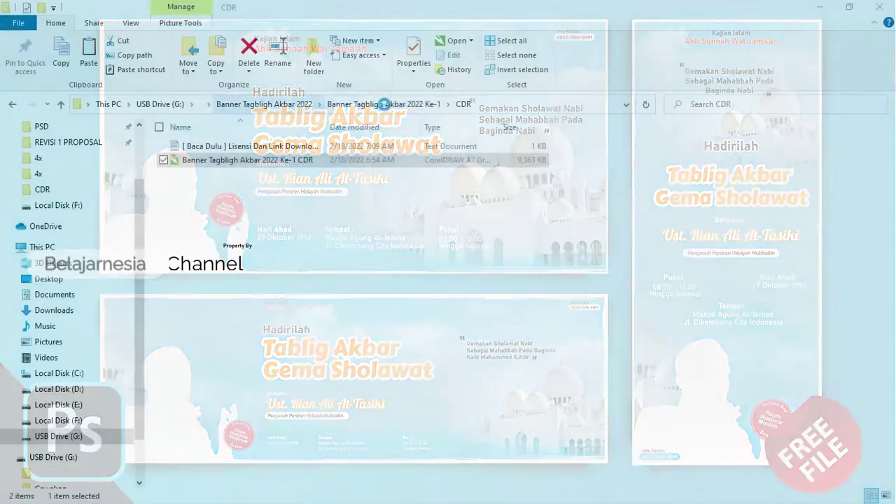
Go back up from the CDR folder to 'Banner Tagbligh Akbar 2022 Ke-1' using the address-bar breadcrumb.
click(385, 104)
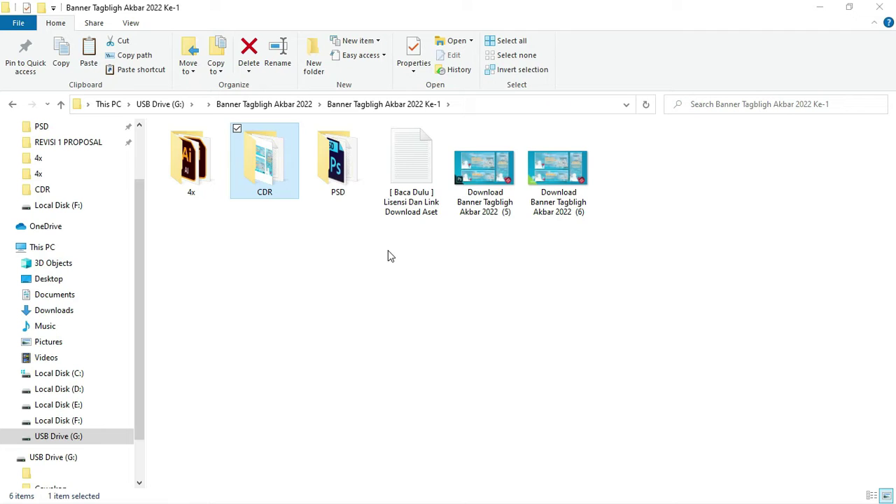
Browse the banner folder's files and enter the CDR folder.
drag(698, 224, 272, 165)
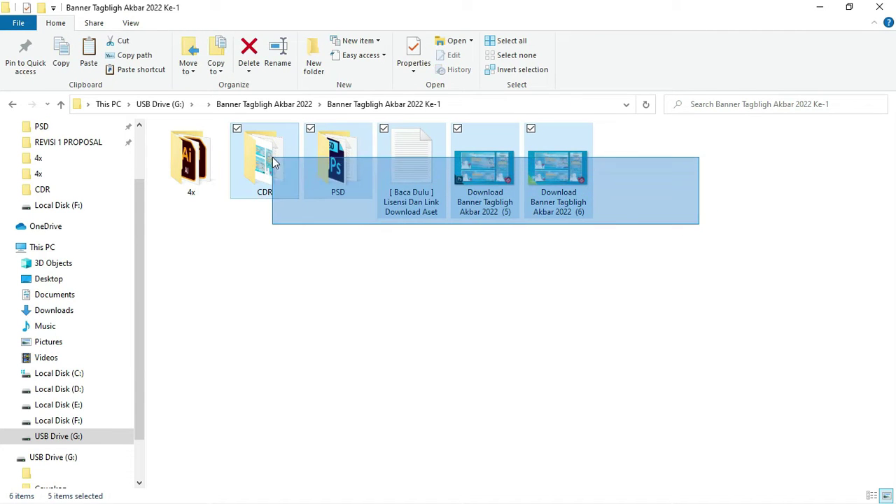
click(335, 267)
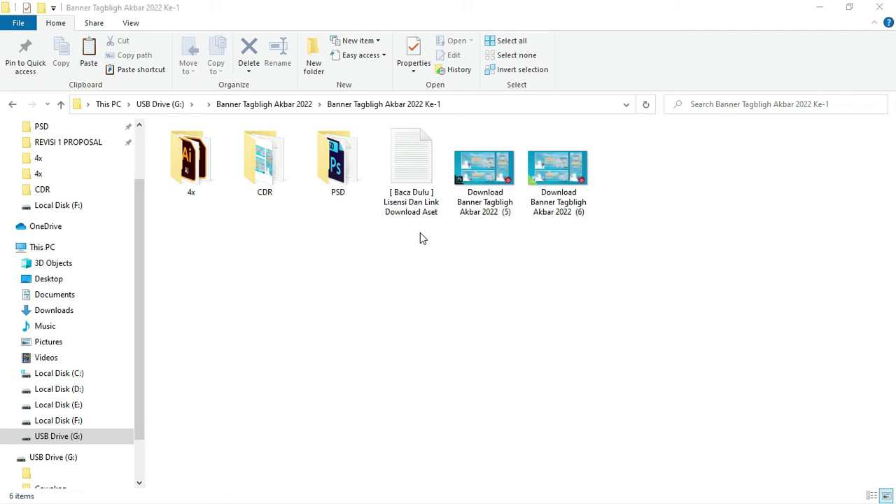
double_click(280, 162)
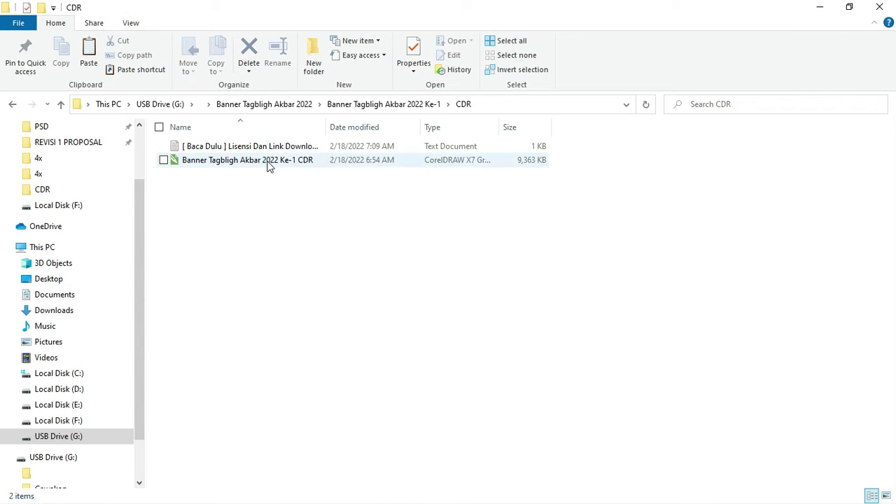
Open the CDR banner design in CorelDRAW and return to the main banner folder.
click(269, 165)
right_click(269, 164)
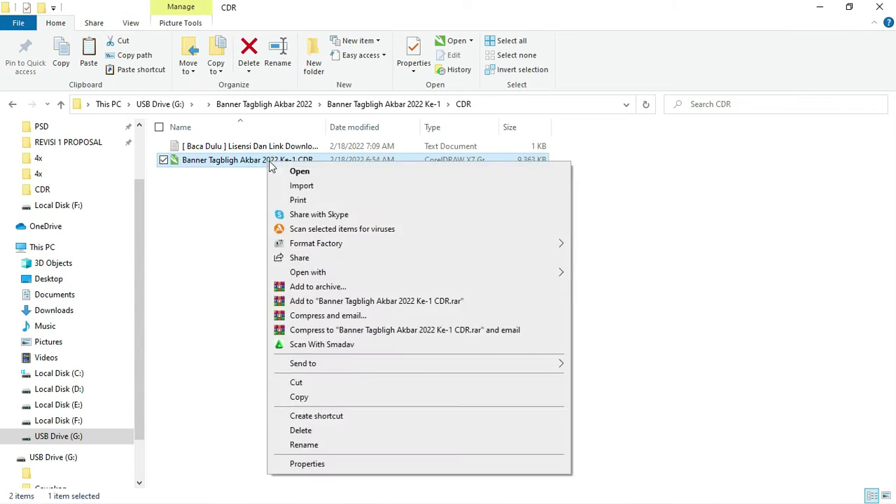
click(299, 171)
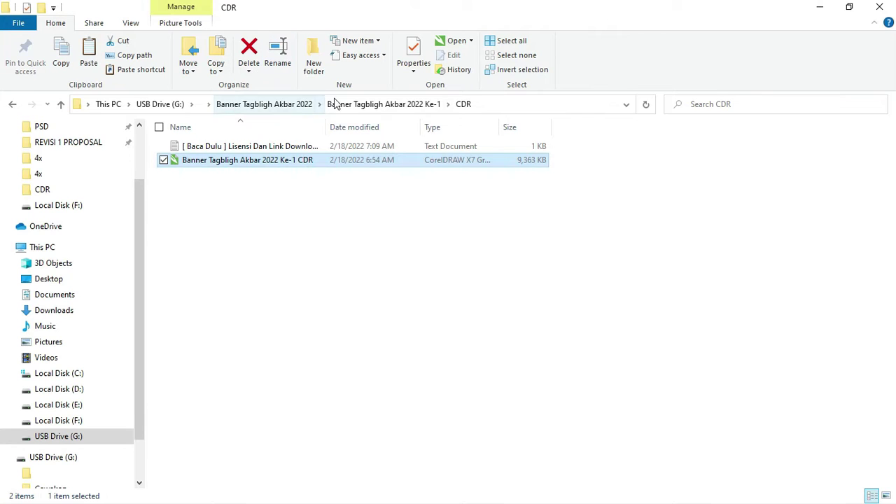
click(357, 101)
Open all three PSD banner files from the PSD folder in Photoshop.
double_click(349, 158)
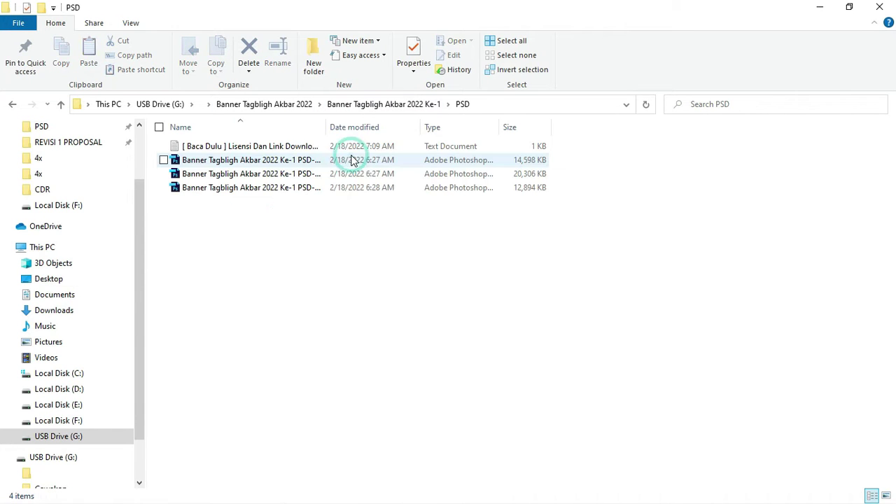
click(271, 167)
shift+click(271, 185)
right_click(270, 185)
click(295, 194)
In Photoshop, pick the Move tool on the landscape banner, then return to CorelDRAW.
key(alt+Tab)
key(alt+Tab)
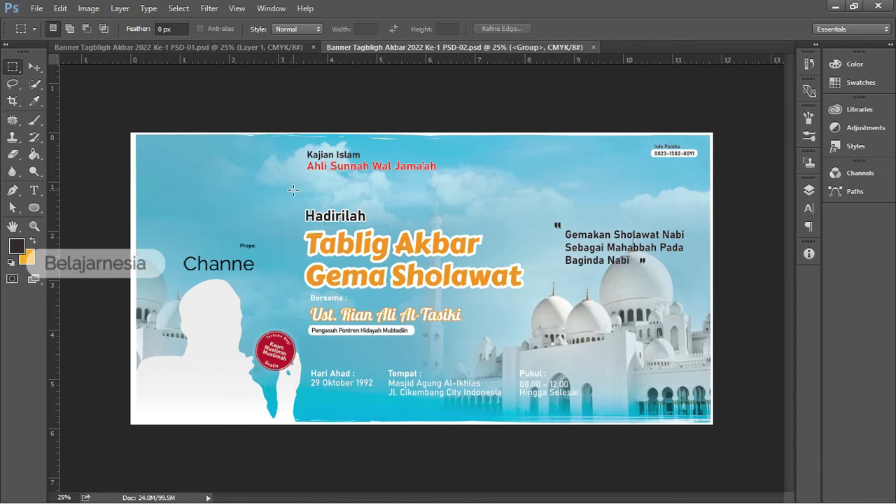
click(49, 70)
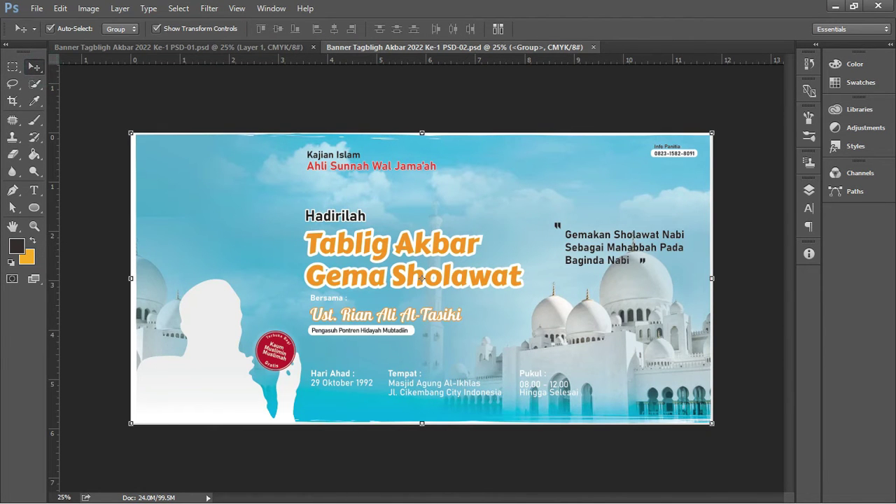
key(alt+Tab)
key(alt+Tab)
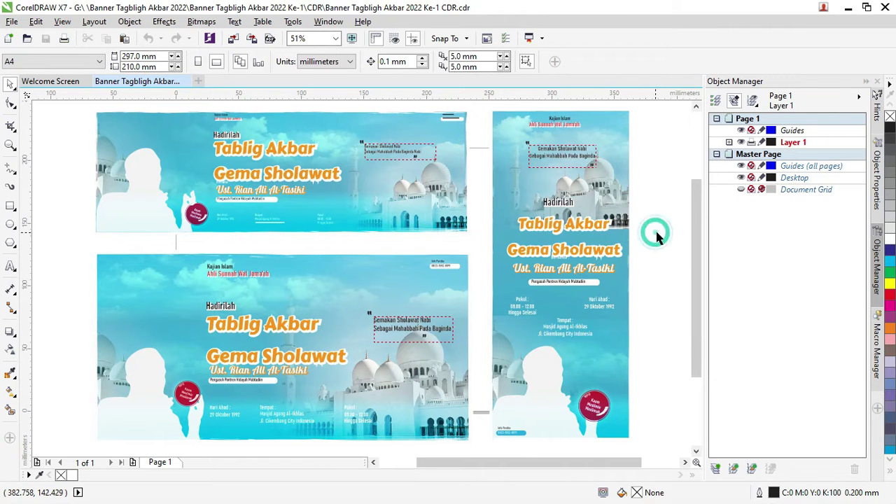
Collapse the Object Manager docker to widen the CorelDRAW canvas.
drag(693, 241, 699, 225)
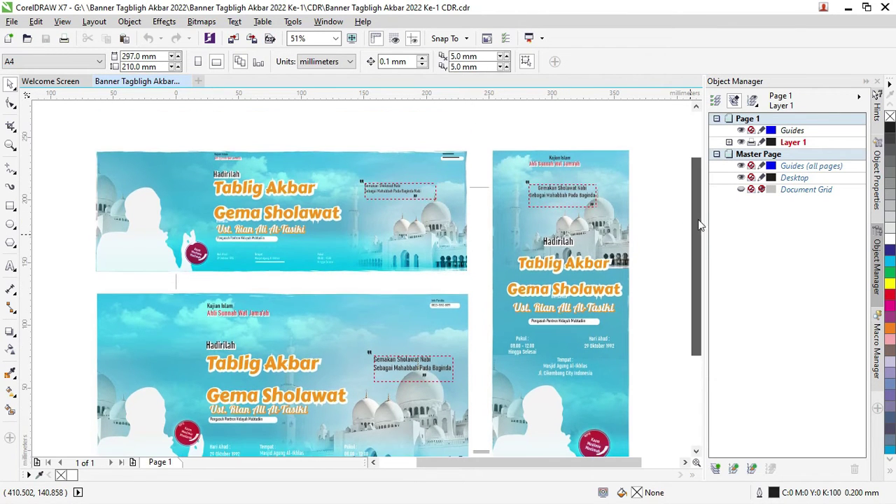
scroll(699, 222, down, 1)
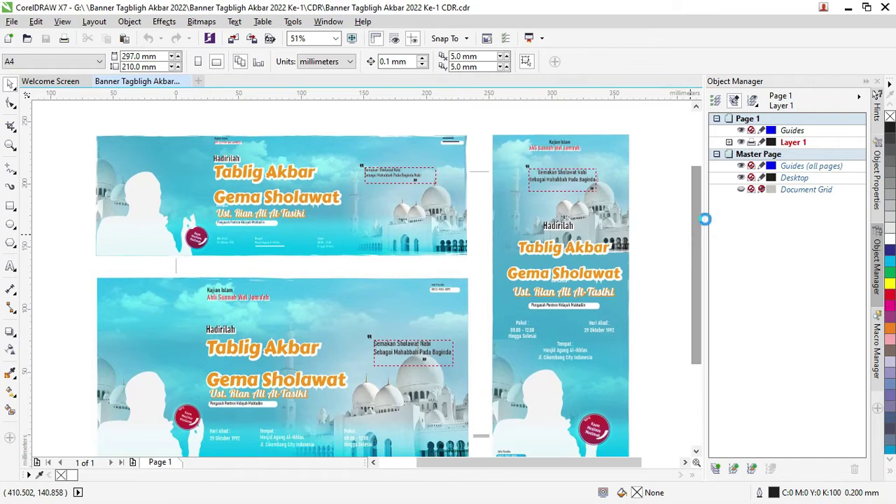
click(866, 82)
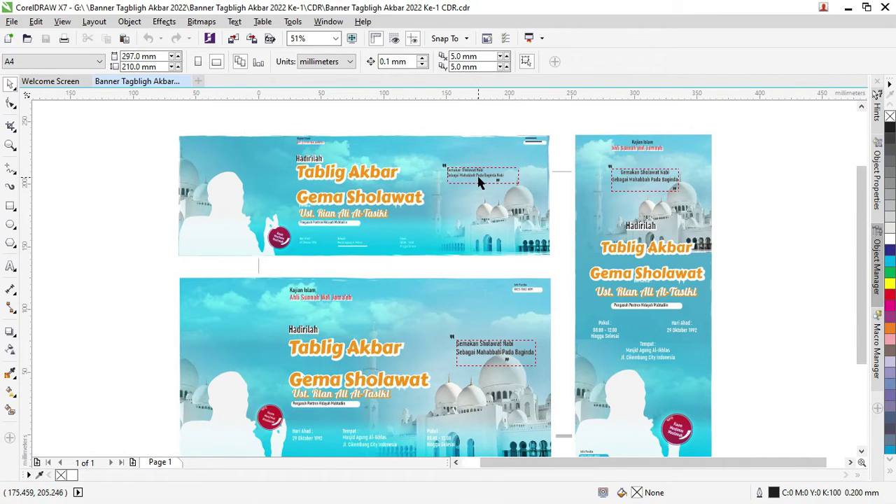
click(409, 155)
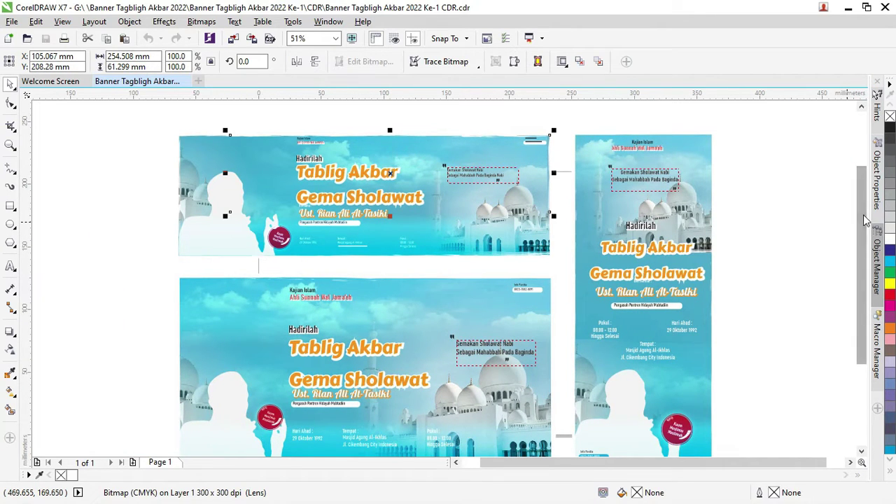
drag(865, 221, 865, 199)
click(450, 140)
Test-move the lens overlay rectangle and lens bitmap, undoing each move.
click(355, 189)
drag(355, 189, 338, 189)
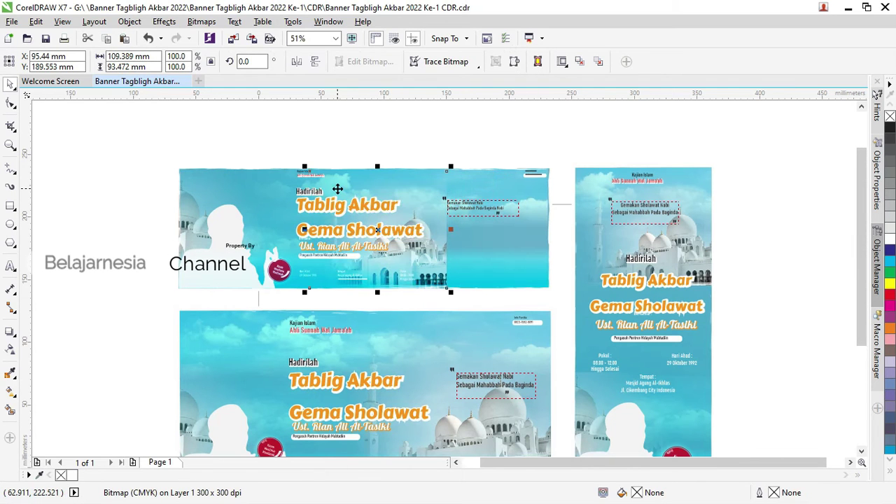
key(ctrl+z)
click(406, 140)
drag(385, 192, 310, 152)
key(ctrl+z)
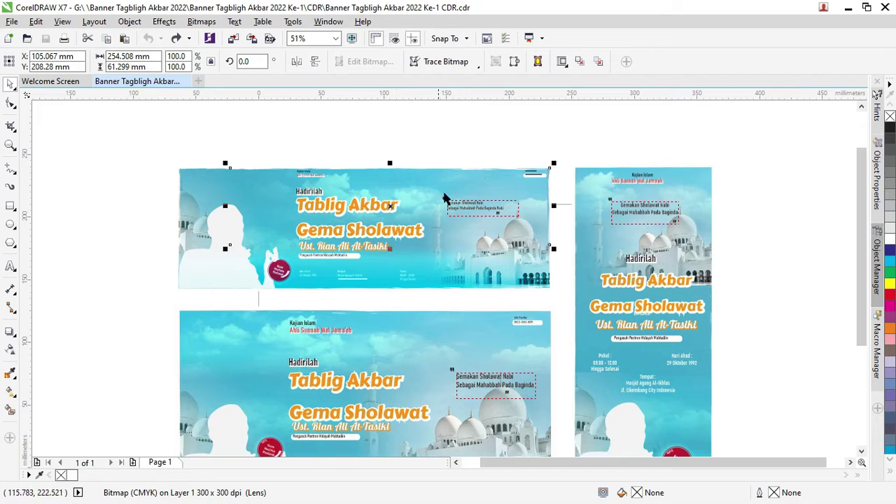
Drag the top banner's Overlay fountain transparency handle to fade its left edge.
click(10, 348)
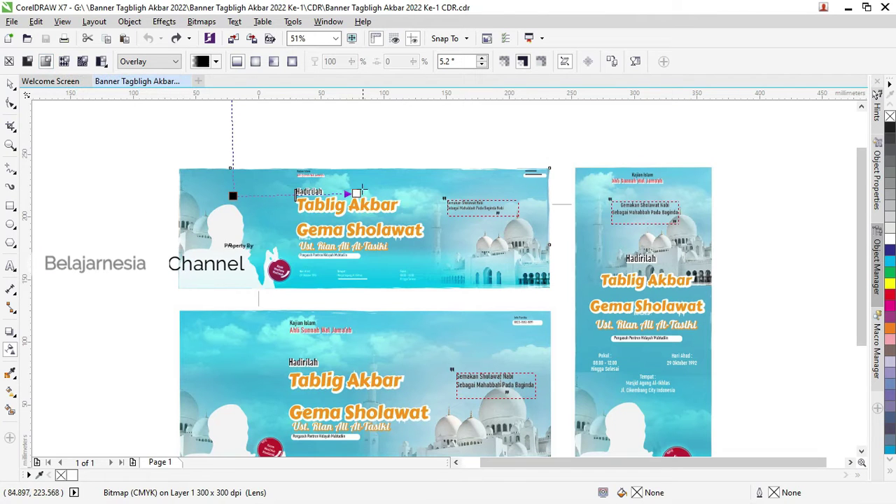
mouse_move(355, 194)
mouse_down()
mouse_move(326, 190)
mouse_move(339, 192)
mouse_up()
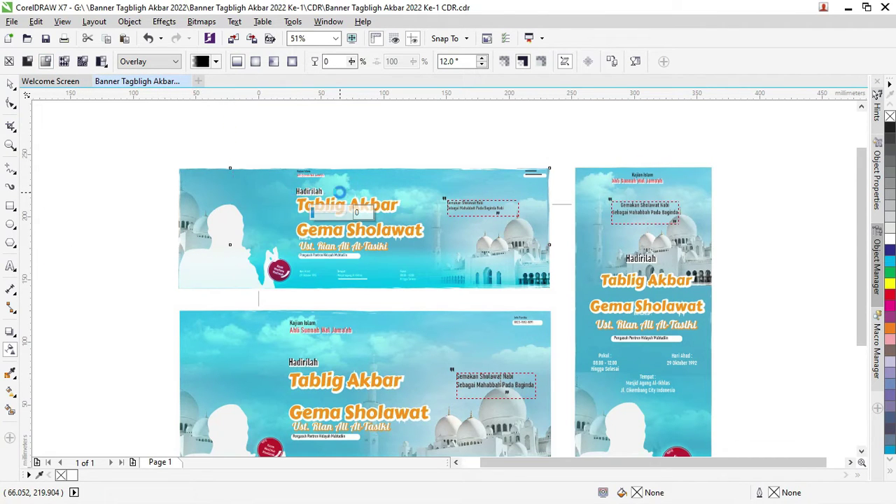
click(10, 84)
click(376, 138)
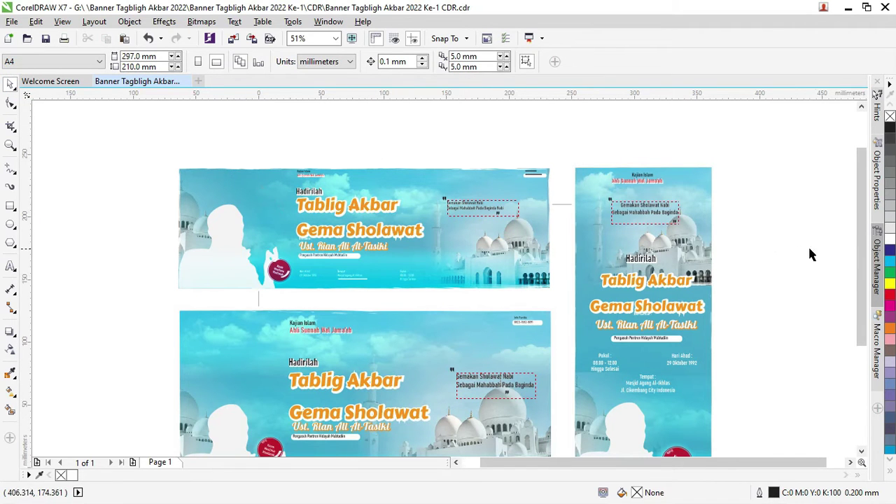
mouse_move(860, 231)
mouse_down()
mouse_move(861, 264)
mouse_move(861, 212)
mouse_up()
mouse_move(131, 125)
mouse_down()
mouse_move(205, 170)
mouse_move(556, 274)
mouse_up()
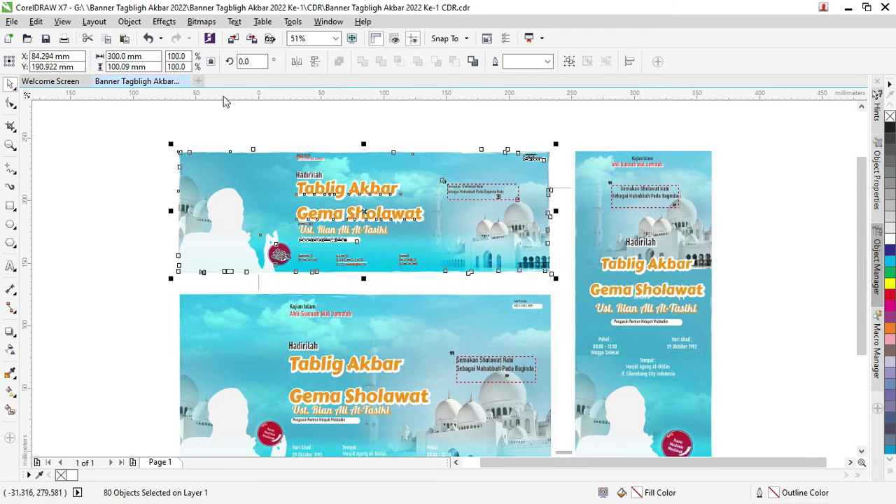
click(150, 67)
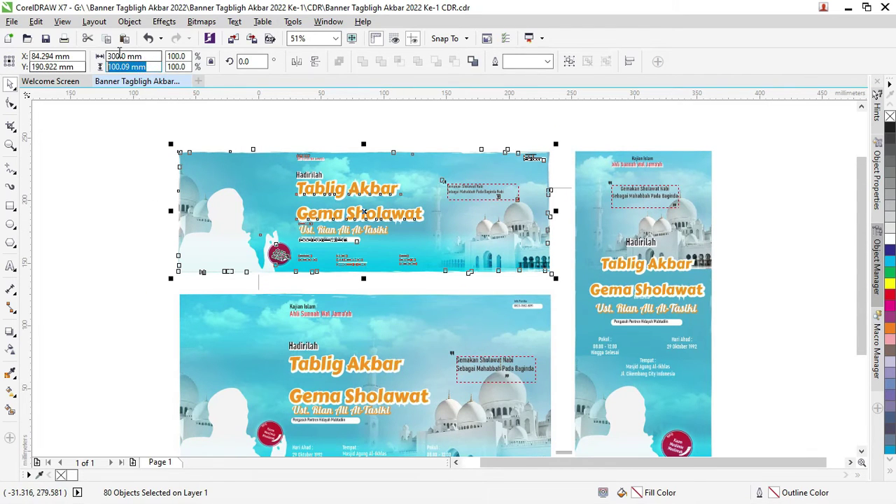
drag(132, 276, 550, 429)
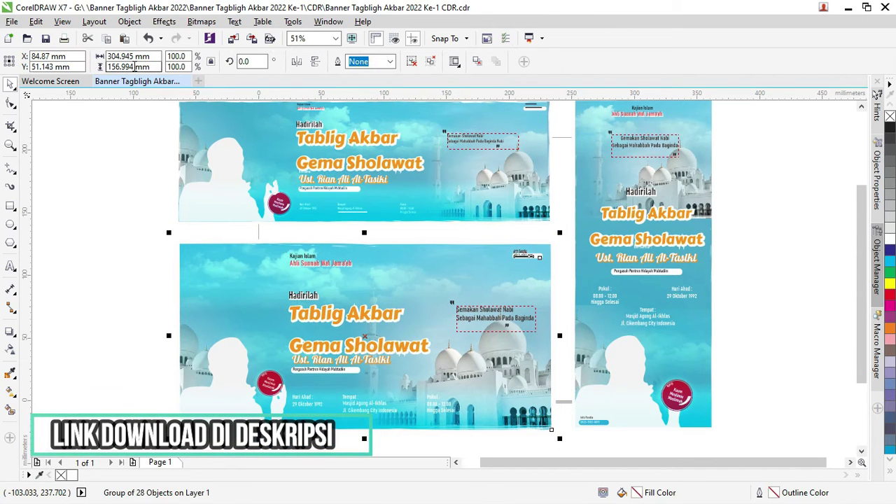
drag(744, 430, 567, 143)
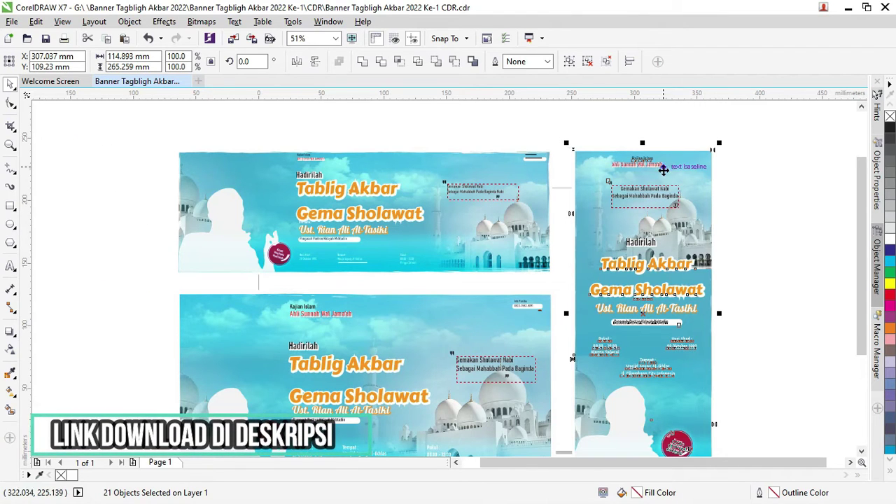
scroll(860, 198, down, 2)
scroll(861, 197, down, 1)
scroll(860, 197, up, 1)
click(798, 171)
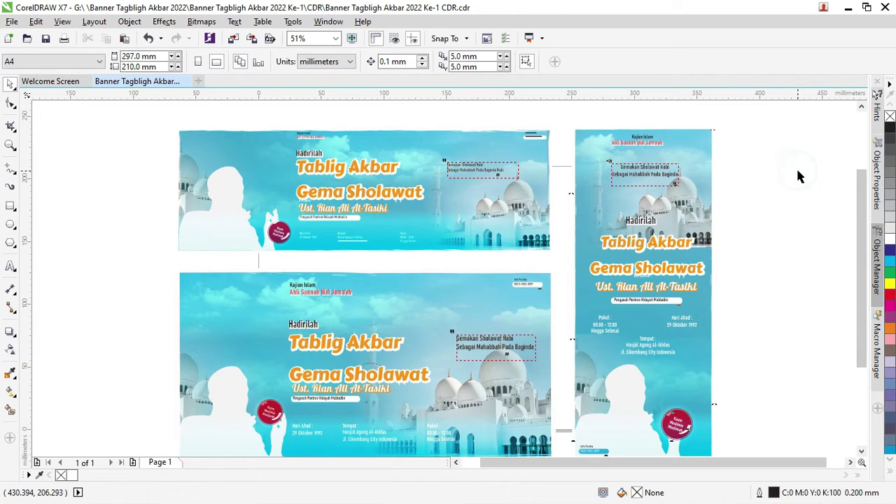
click(363, 170)
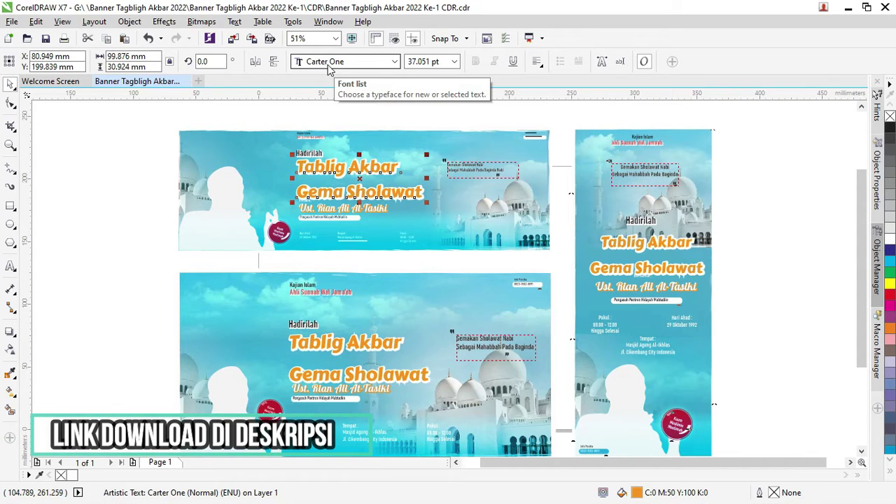
click(223, 187)
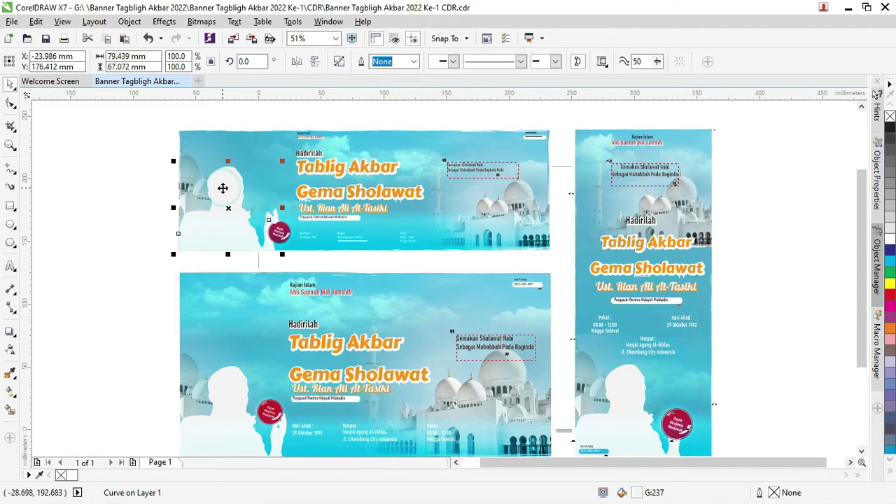
scroll(222, 188, up, 3)
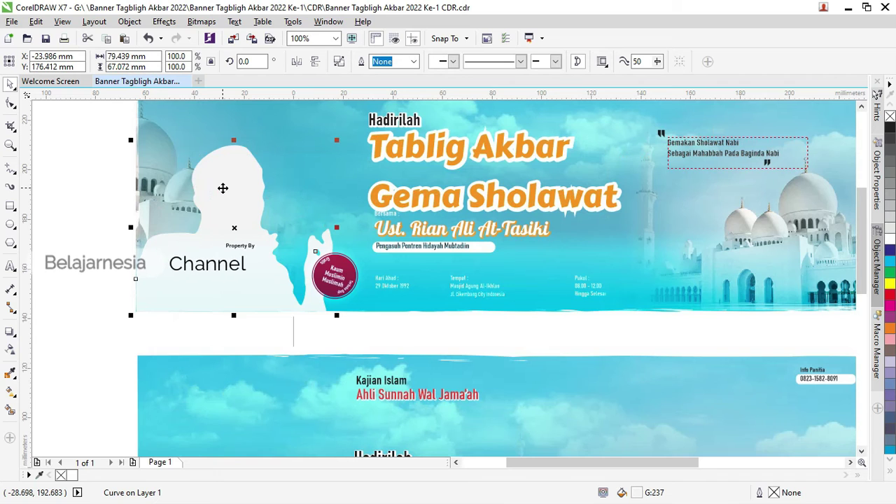
scroll(225, 188, down, 2)
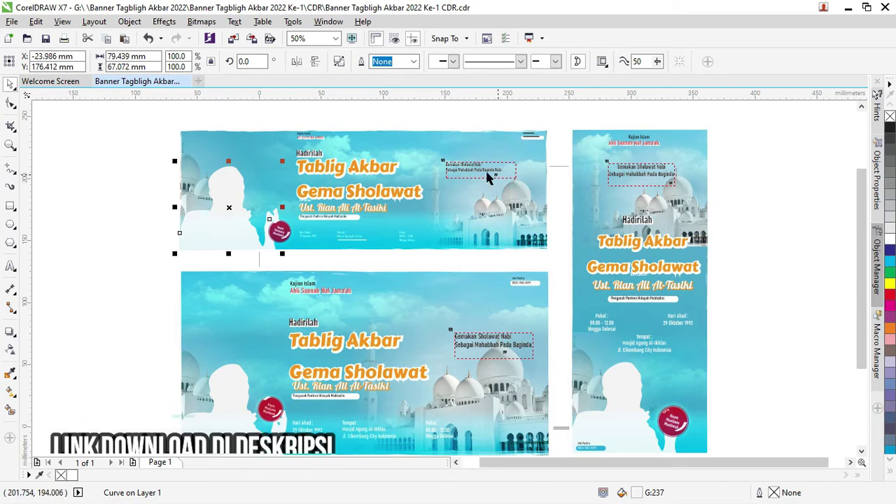
drag(509, 191, 539, 191)
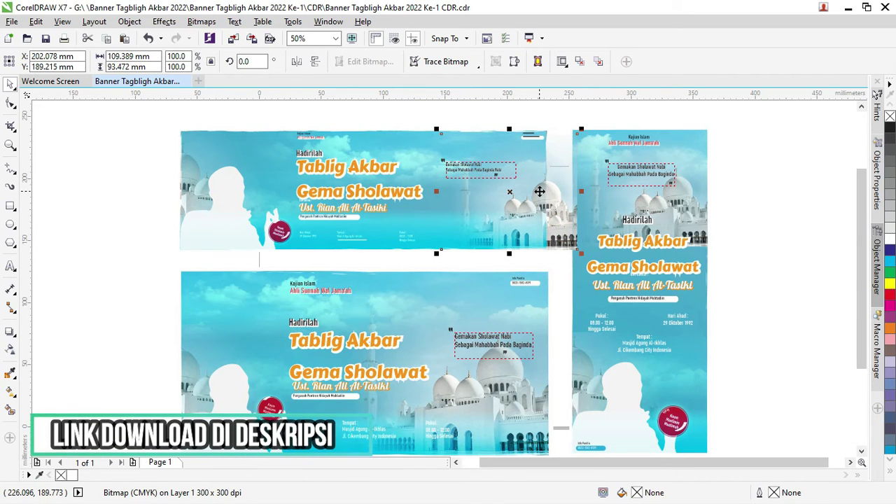
key(ctrl+z)
click(513, 120)
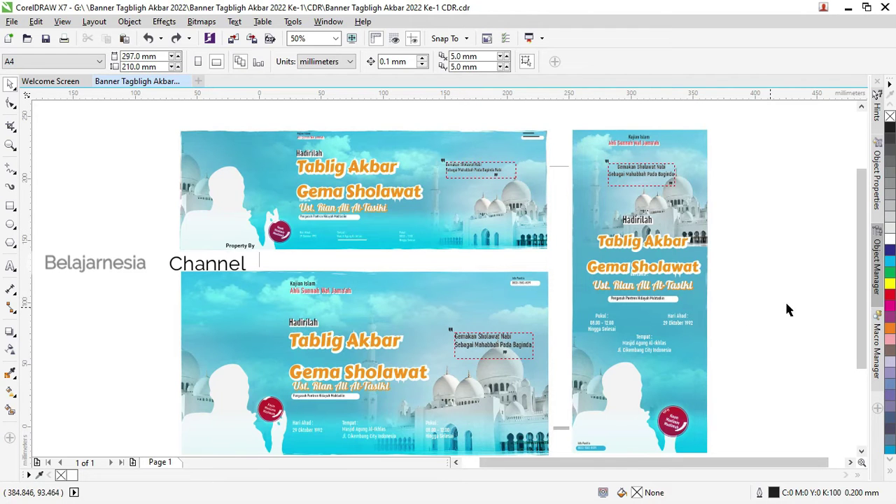
drag(860, 279, 859, 296)
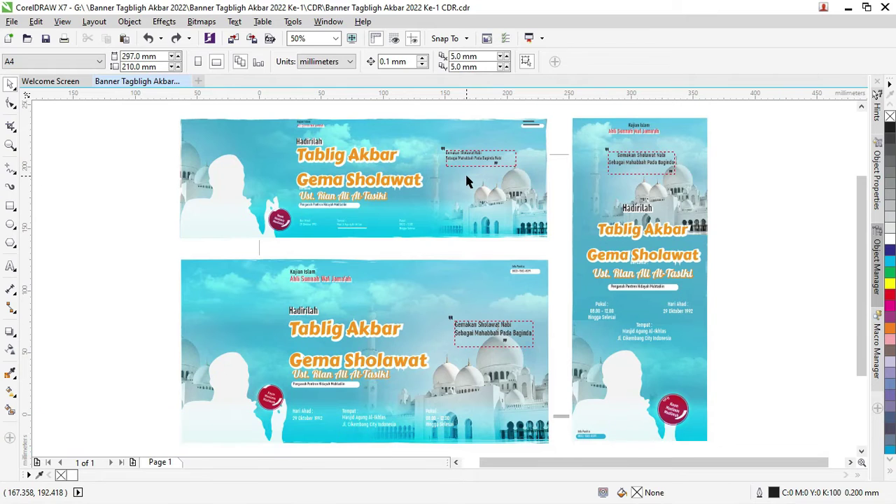
Adjust the title text's line spacing, undo it, and tighten the gap above Gema Sholawat.
click(348, 159)
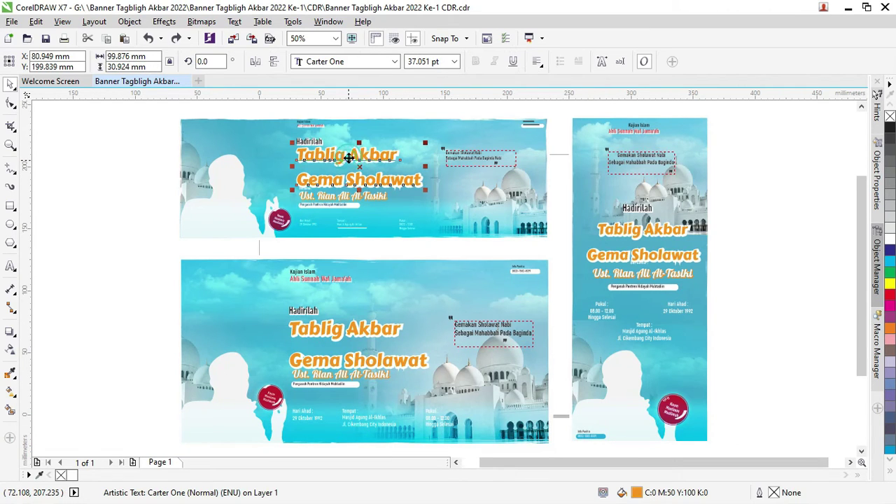
click(10, 103)
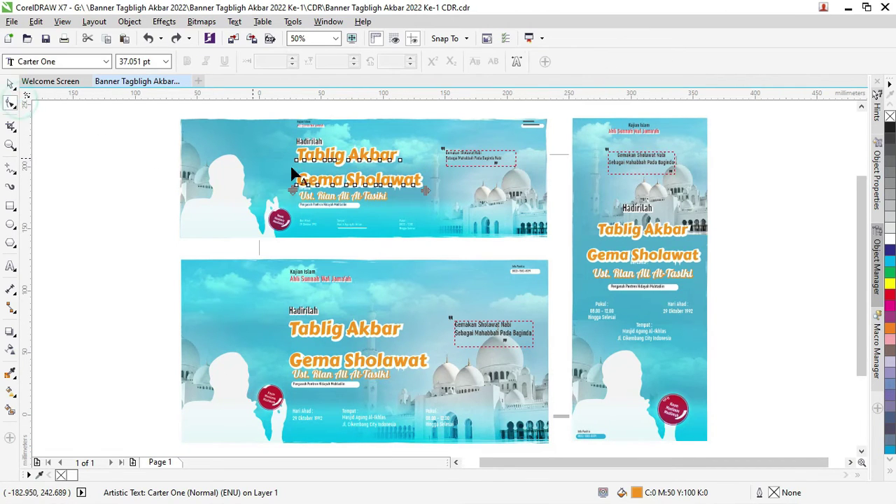
drag(301, 190, 335, 170)
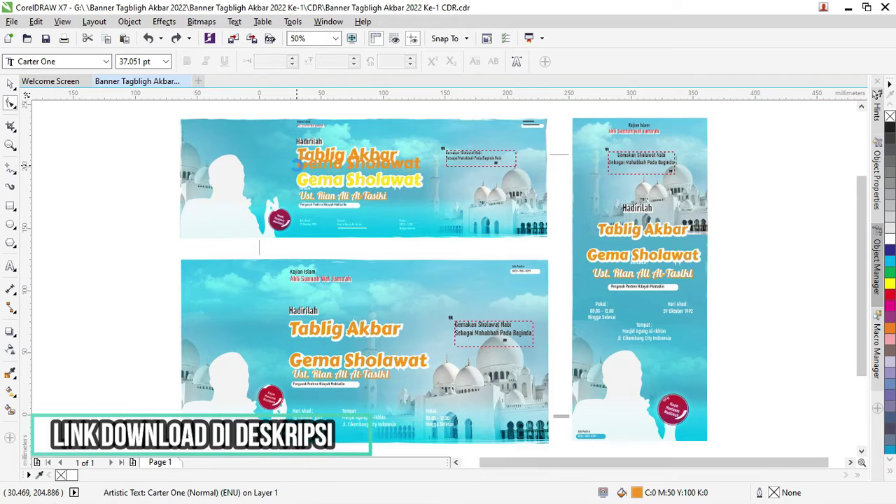
scroll(330, 168, up, 1)
scroll(327, 167, up, 1)
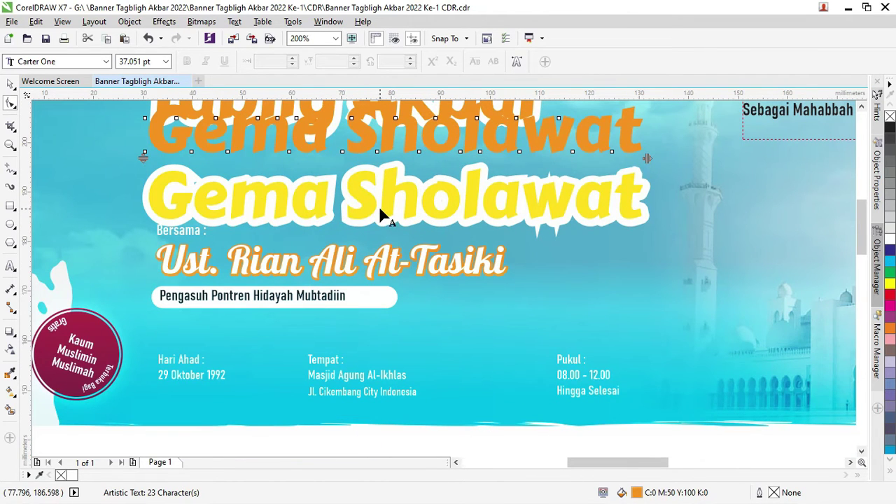
key(ctrl+z)
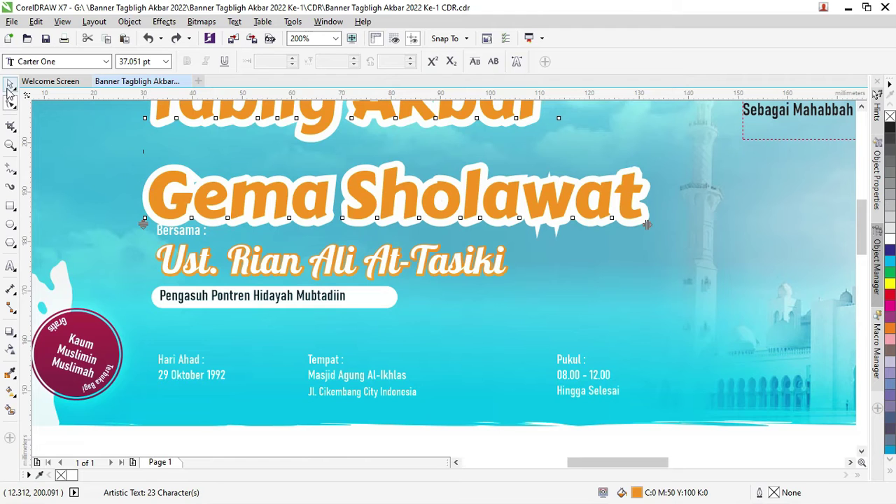
mouse_move(144, 222)
mouse_down()
mouse_move(144, 198)
mouse_move(127, 194)
mouse_up()
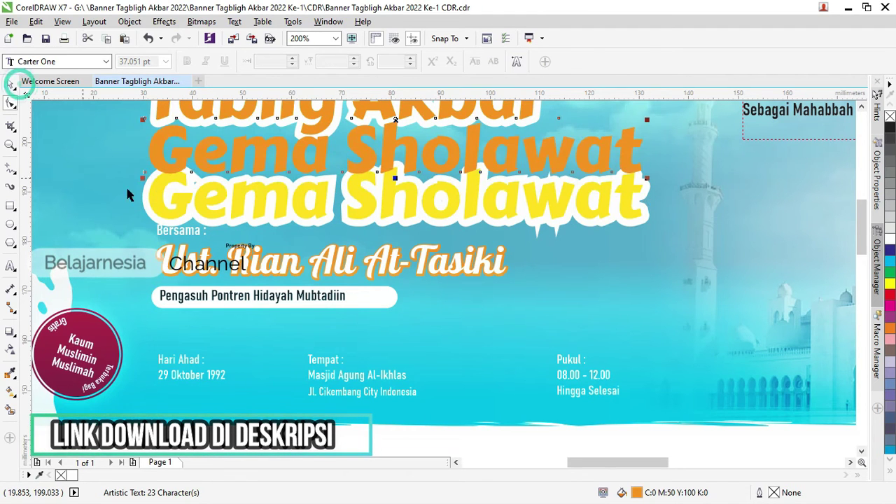
Move the yellow Gema Sholawat text right off its white outline; undo a later left shift.
double_click(180, 194)
click(212, 198)
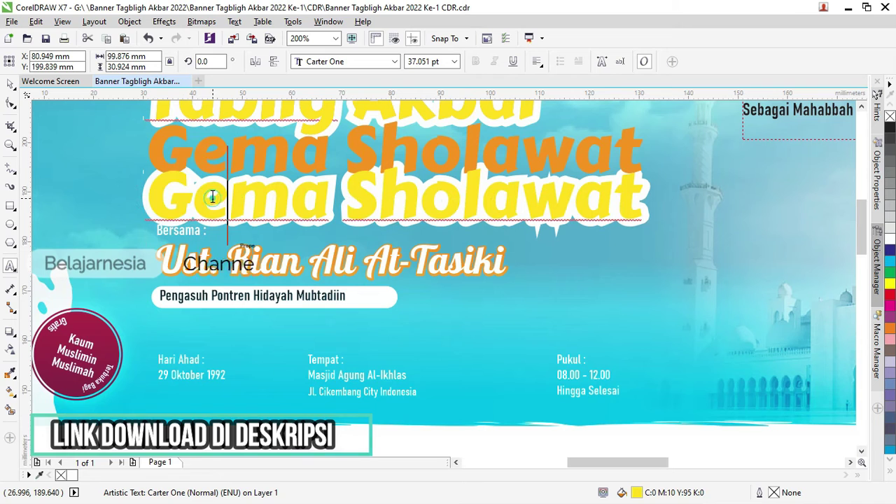
click(12, 84)
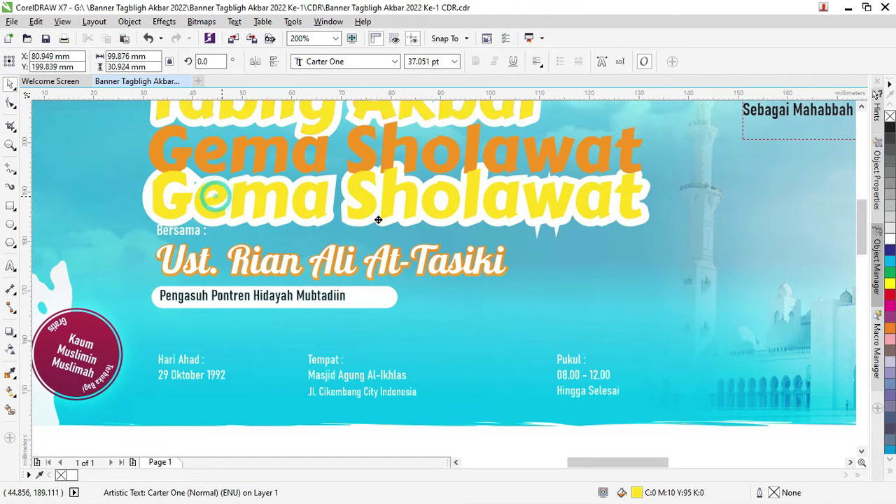
drag(218, 198, 386, 216)
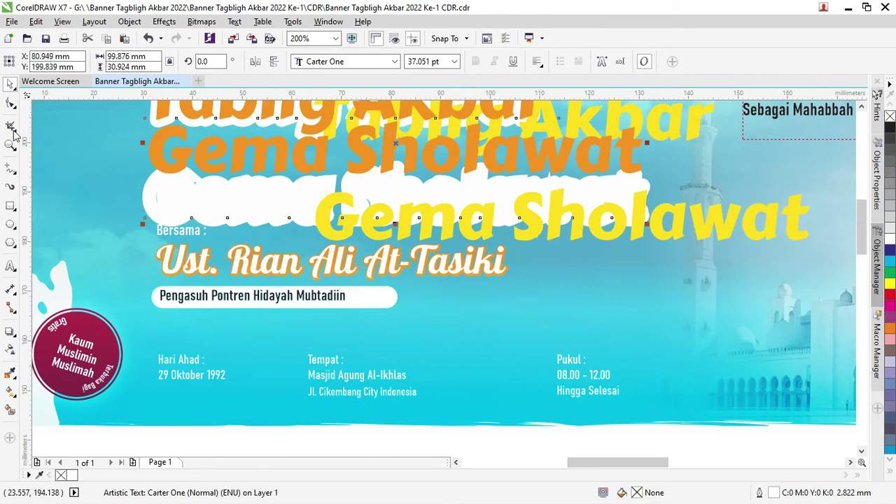
click(11, 103)
drag(145, 222, 144, 175)
key(ctrl+z)
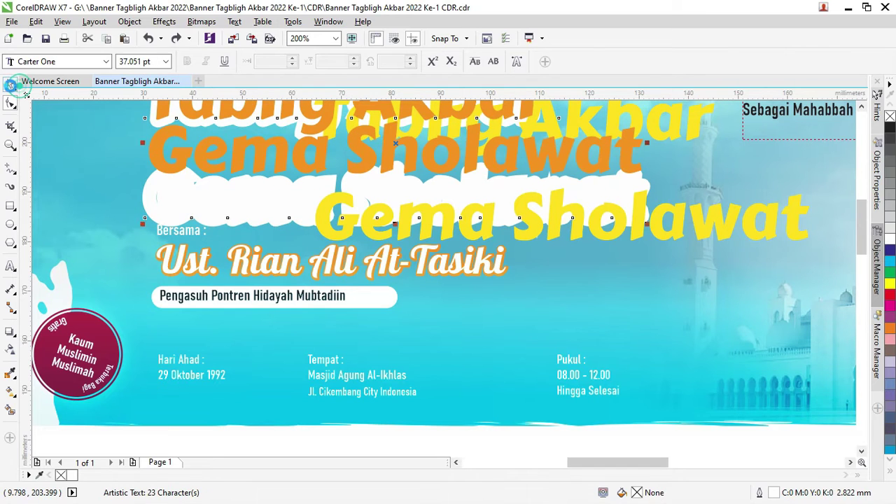
Delete characters in the white outline text, undo the deletion, and zoom out.
key(F8)
click(195, 203)
drag(202, 202, 145, 201)
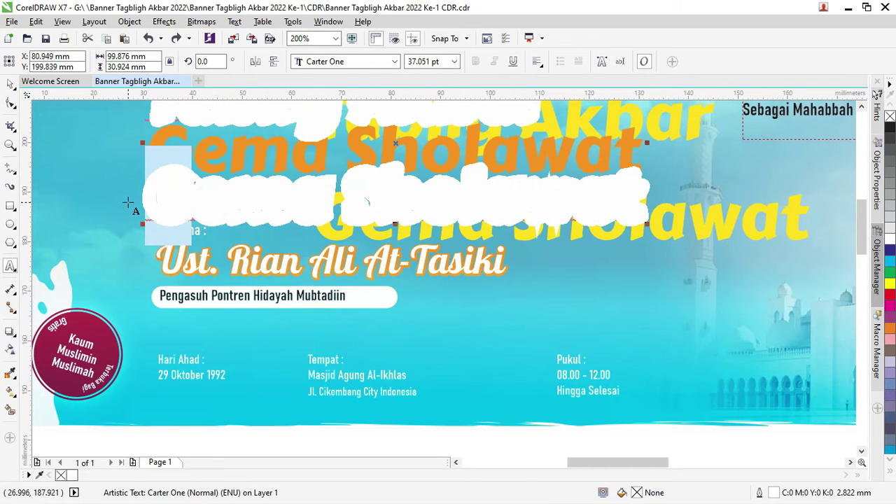
key(Delete)
key(Delete)
key(ctrl+z)
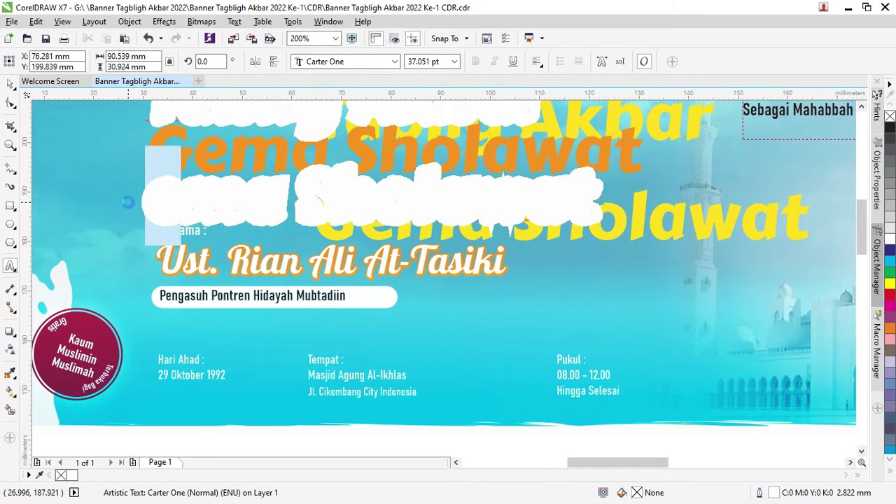
key(ctrl+z)
click(11, 83)
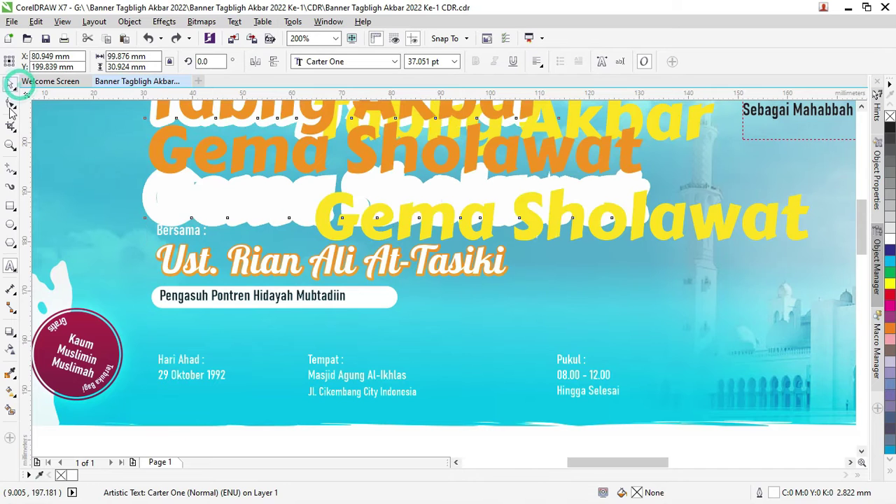
scroll(296, 237, down, 2)
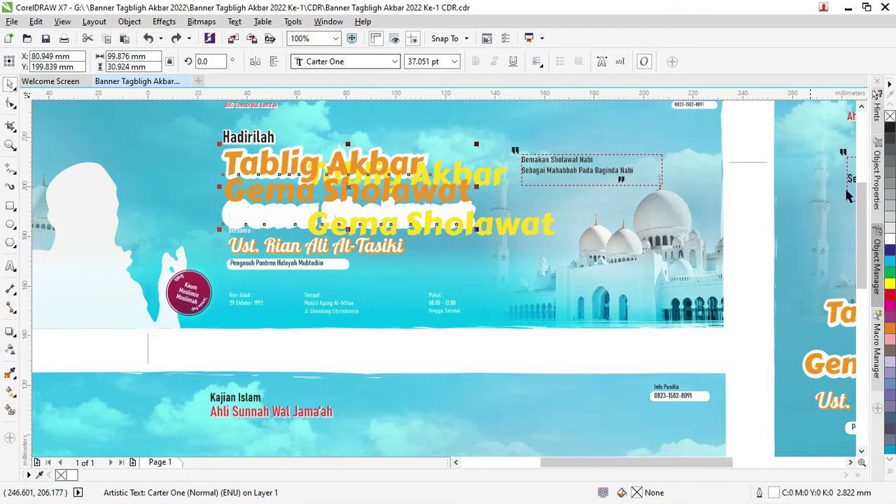
drag(864, 228, 865, 175)
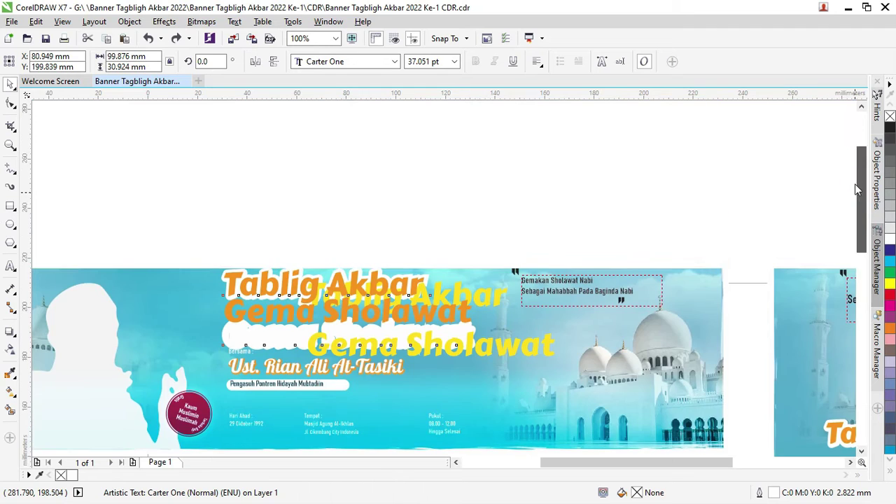
scroll(465, 253, down, 2)
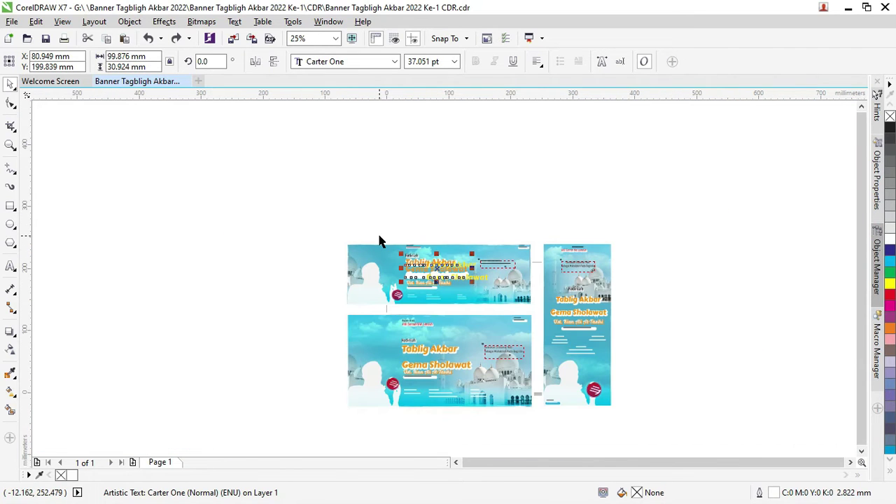
Switch to Photoshop, clear the selection, and show the PSD-01 banner document.
key(alt+Tab)
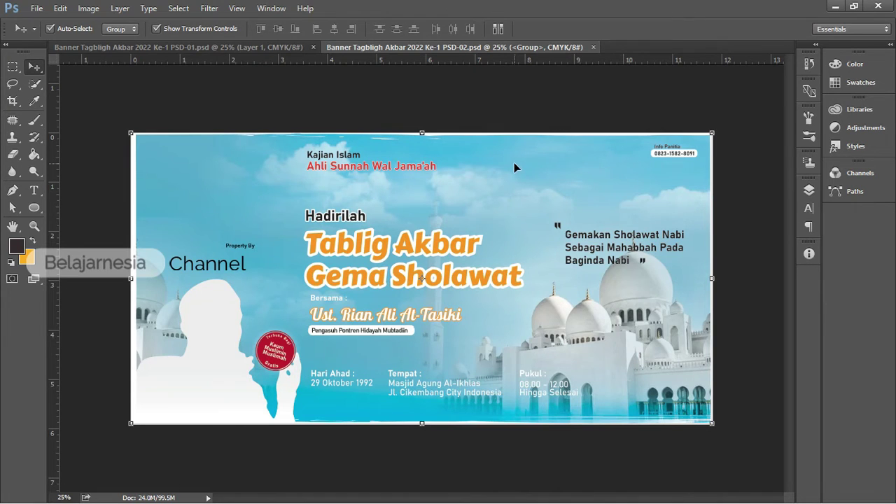
click(533, 93)
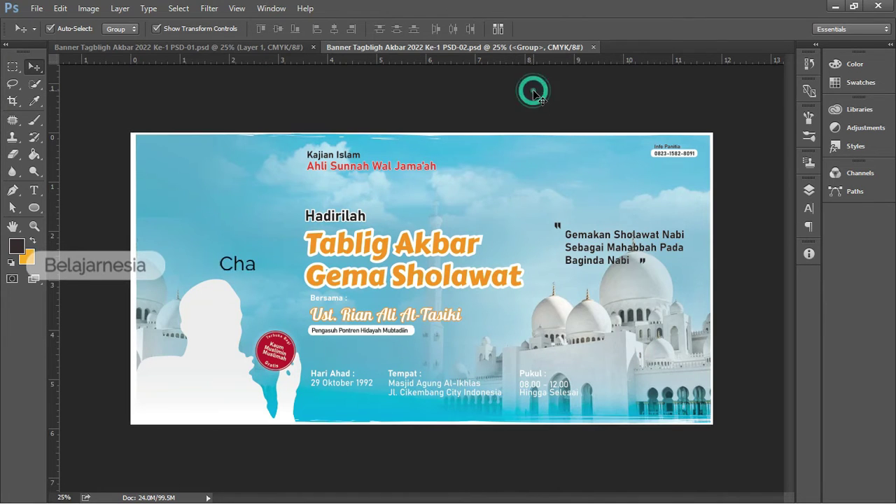
click(183, 52)
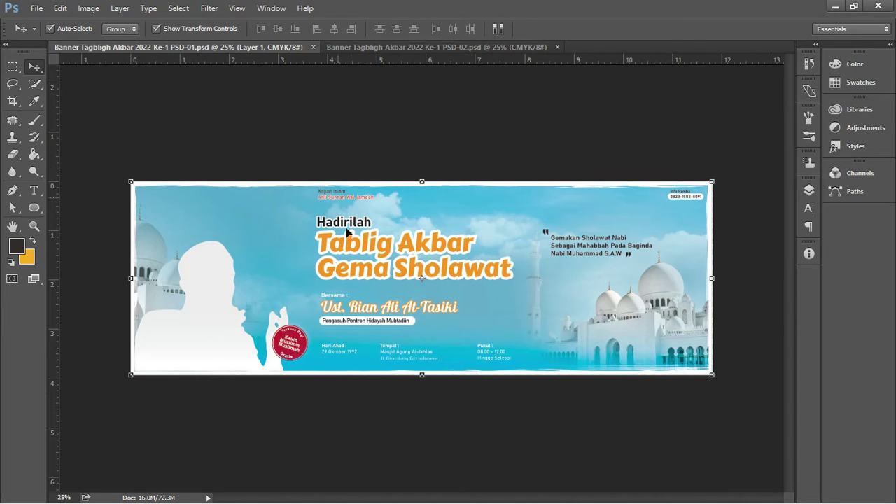
Reopen the three selected PSD files in Photoshop from the Explorer folder.
key(alt+Tab)
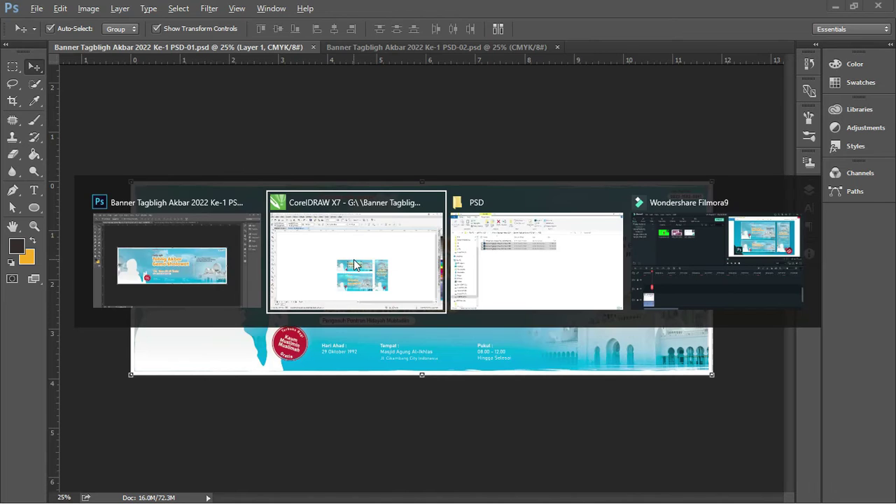
key(alt+Tab)
right_click(273, 191)
click(303, 202)
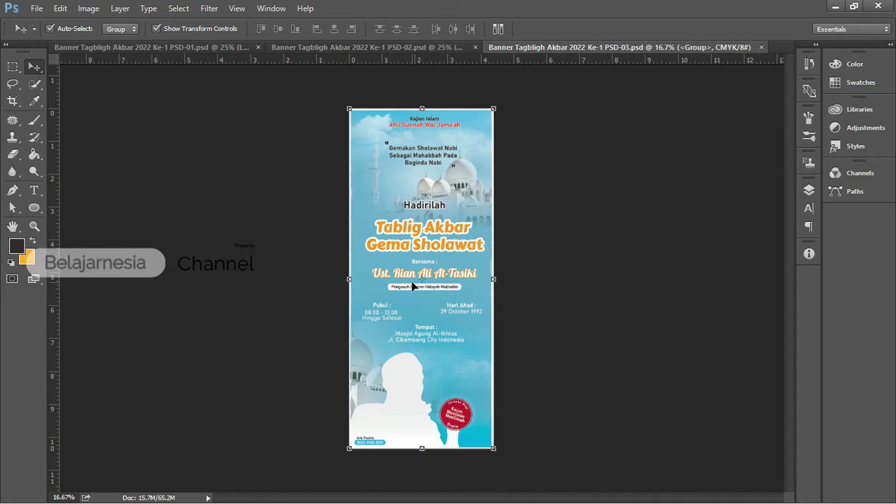
Check the PSD-02 and PSD-01 tabs, then edit PSD-01's Hadirilah text layer.
scroll(408, 266, up, 2)
scroll(395, 129, down, 2)
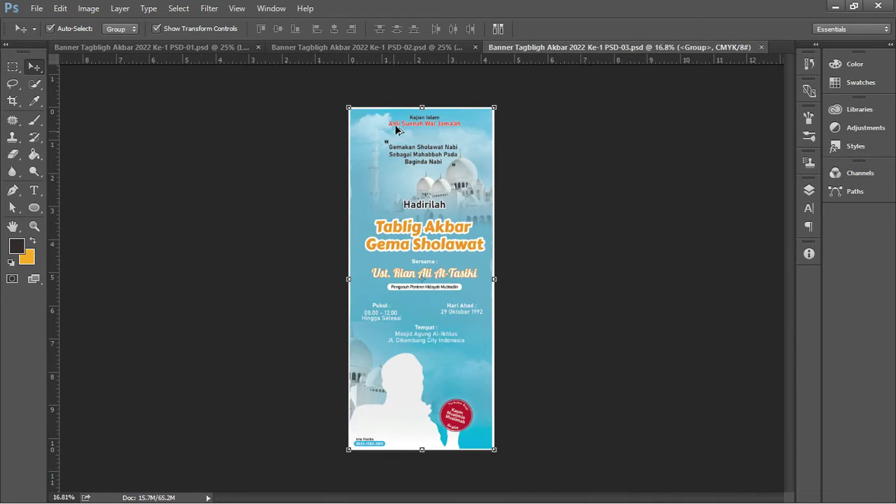
click(395, 46)
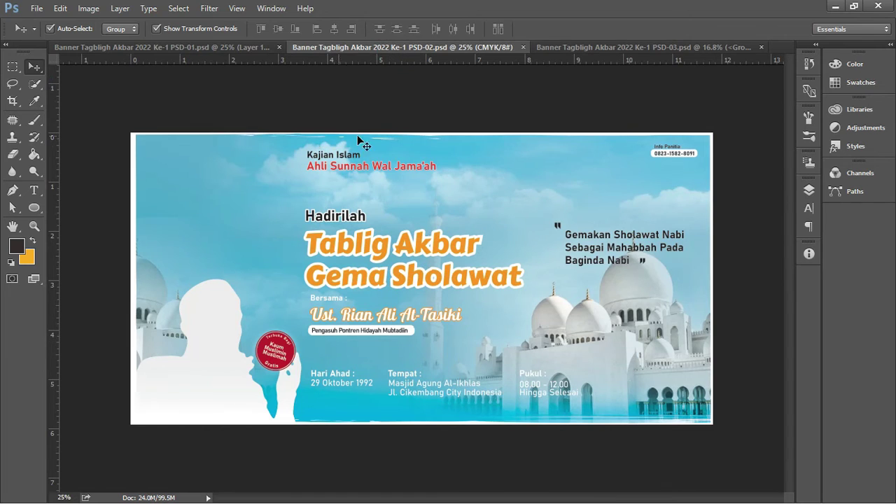
click(238, 46)
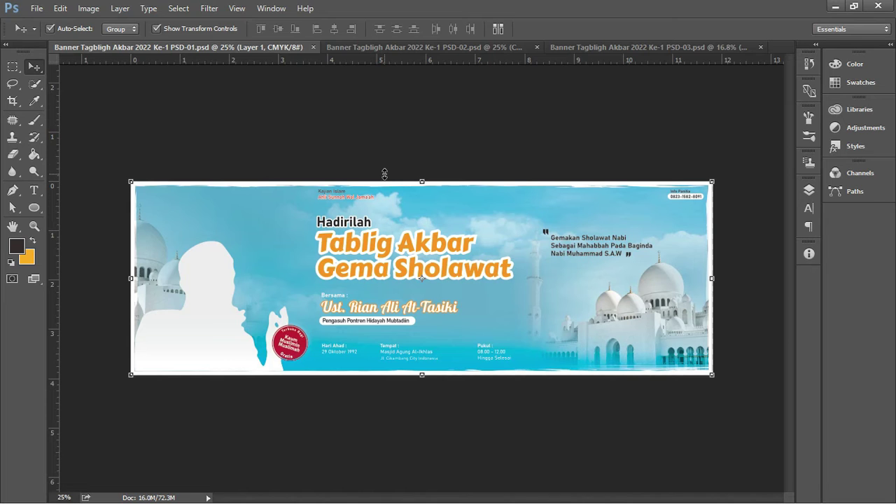
click(384, 173)
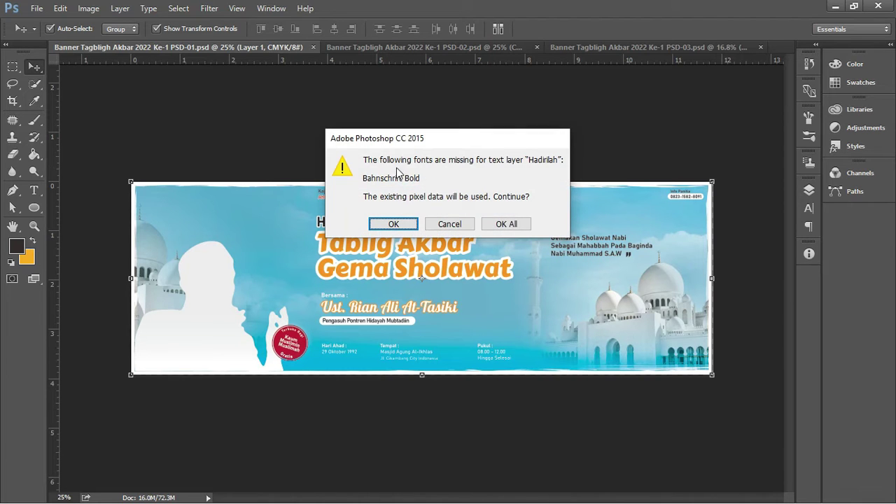
Dismiss the missing-font warning, deselect the layer, and zoom in on the banner.
click(449, 224)
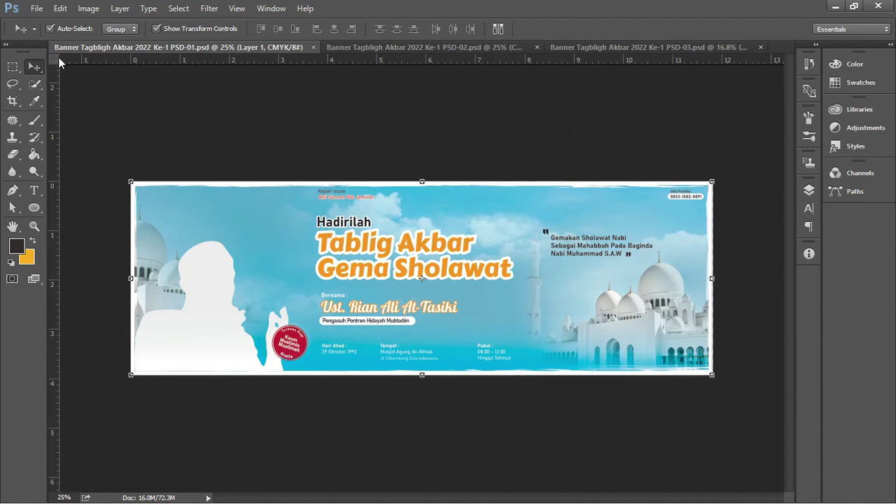
click(125, 84)
key(ctrl+plus)
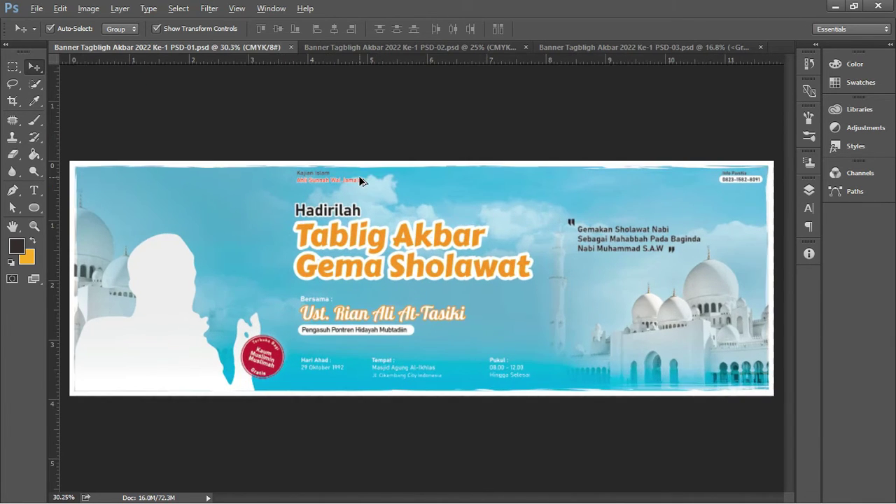
scroll(365, 178, up, 2)
scroll(365, 178, down, 2)
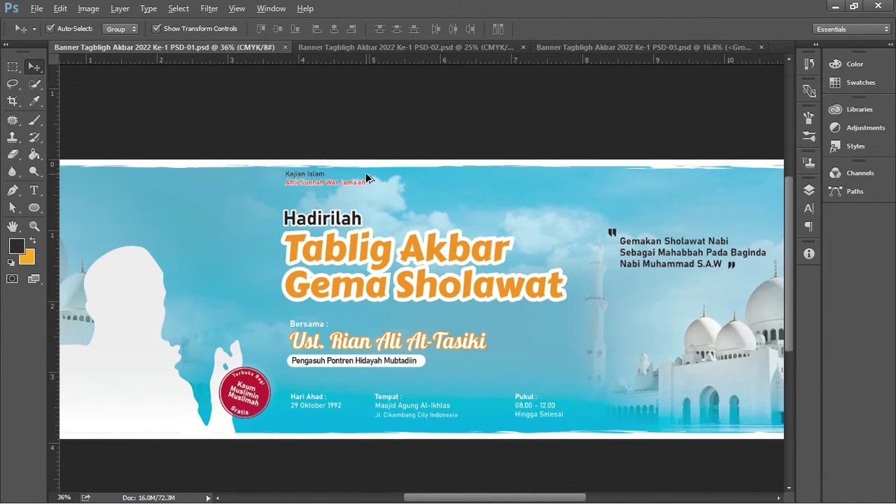
scroll(366, 175, down, 1)
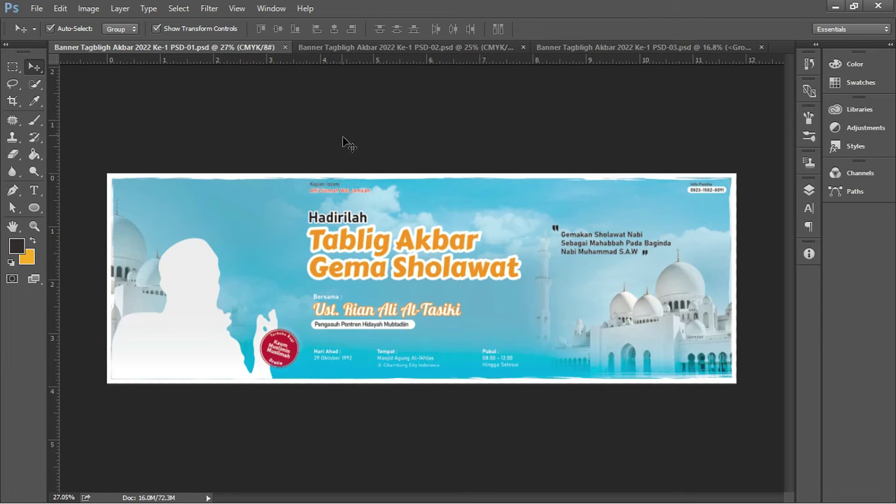
scroll(606, 236, up, 2)
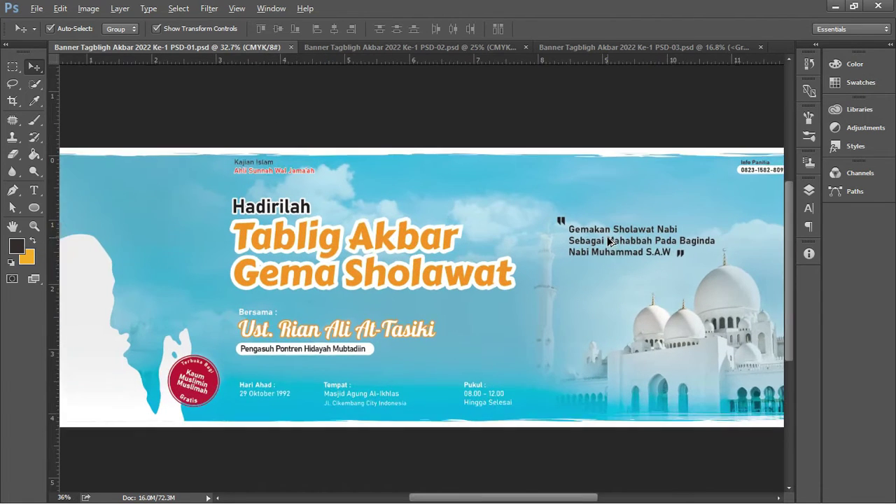
scroll(606, 237, up, 1)
Ungroup Layer 1 and then its inner group into separate layers.
click(809, 189)
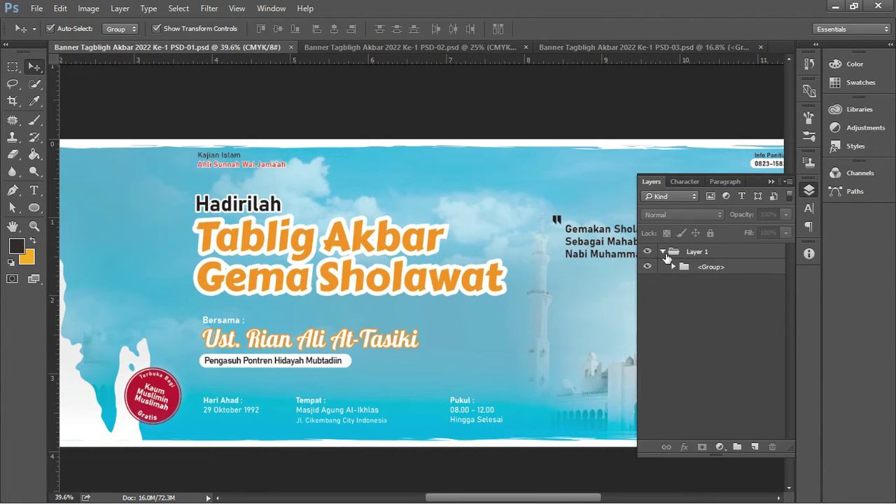
right_click(690, 250)
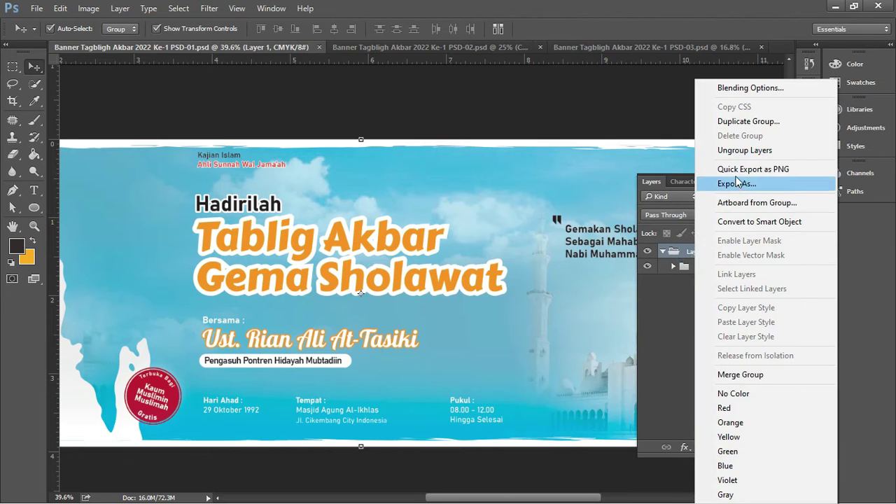
click(736, 153)
right_click(701, 255)
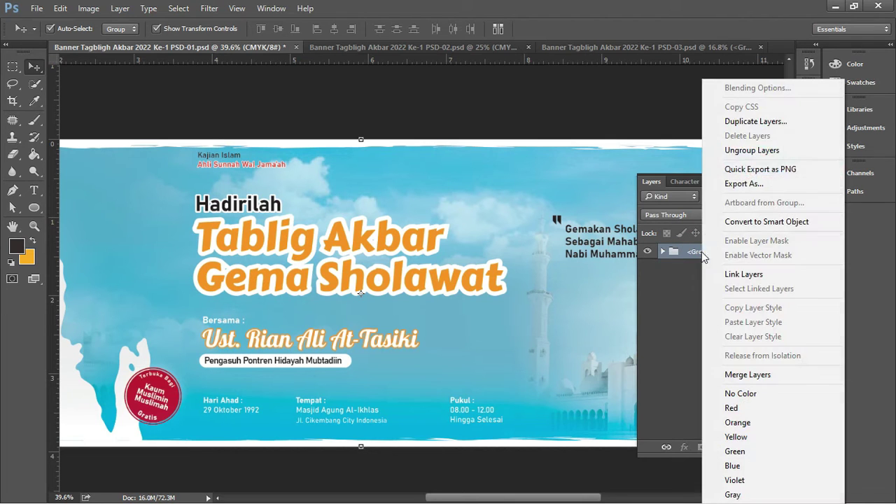
click(740, 147)
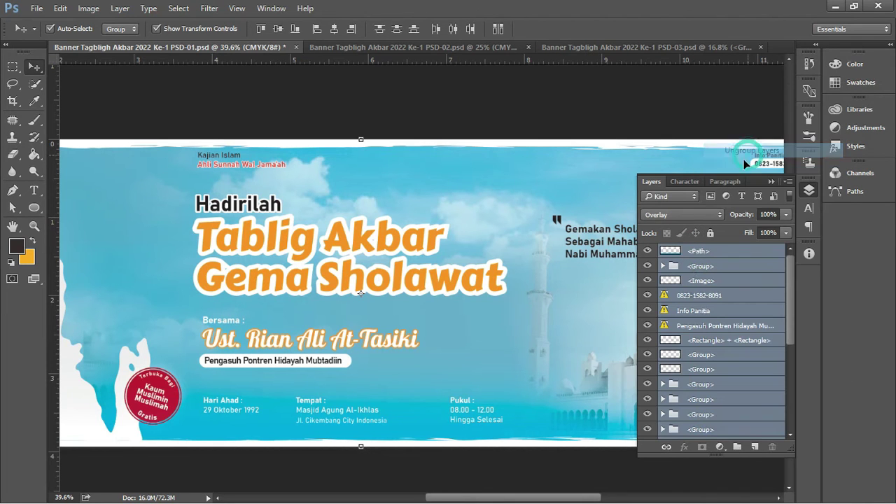
Open the Info Panitia text layer for editing, accepting the font substitution.
click(735, 295)
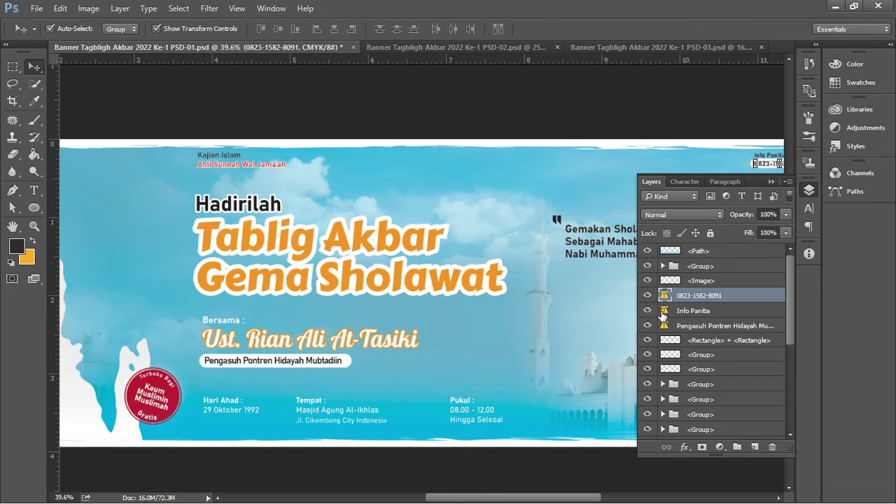
double_click(665, 311)
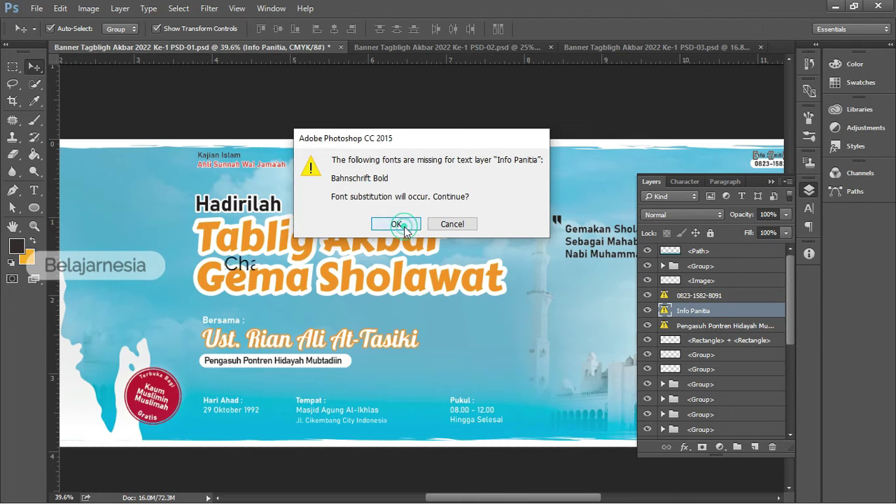
click(403, 226)
double_click(673, 310)
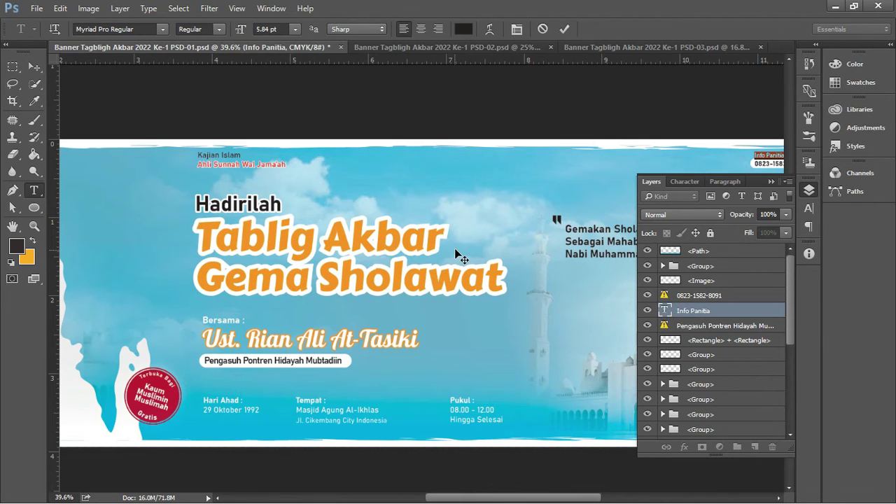
scroll(454, 248, down, 1)
scroll(454, 248, down, 1)
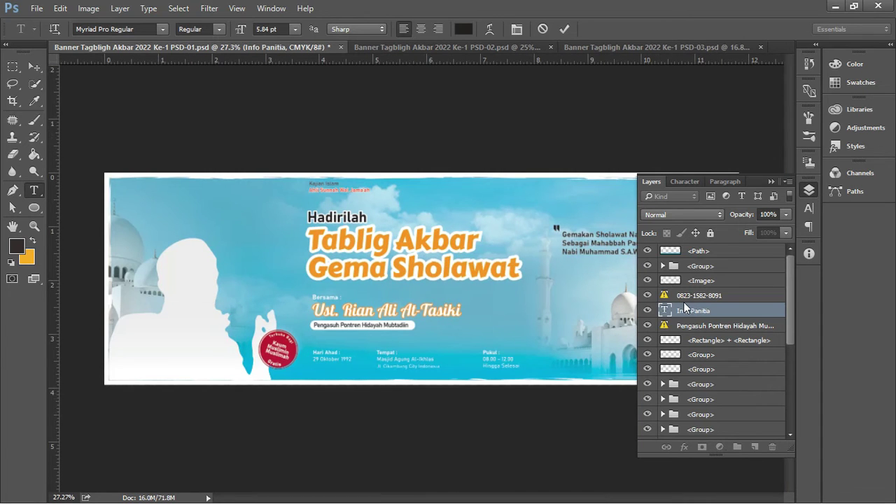
click(771, 181)
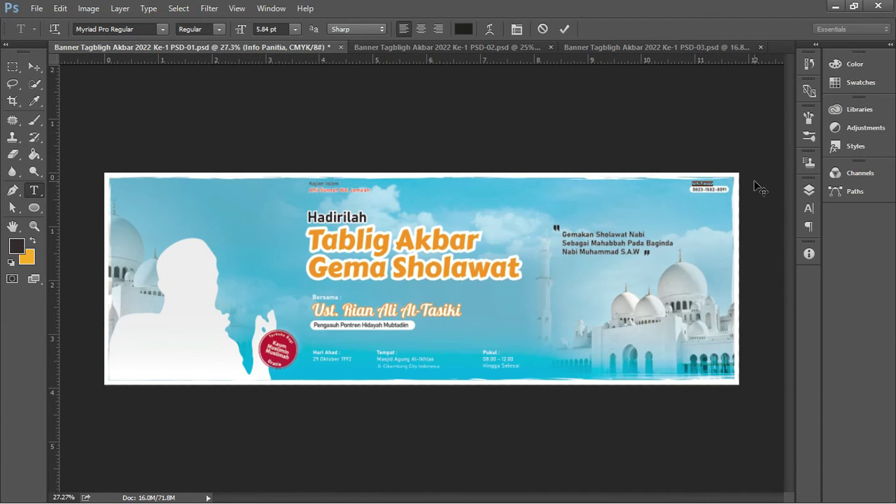
scroll(708, 184, up, 3)
scroll(709, 184, up, 2)
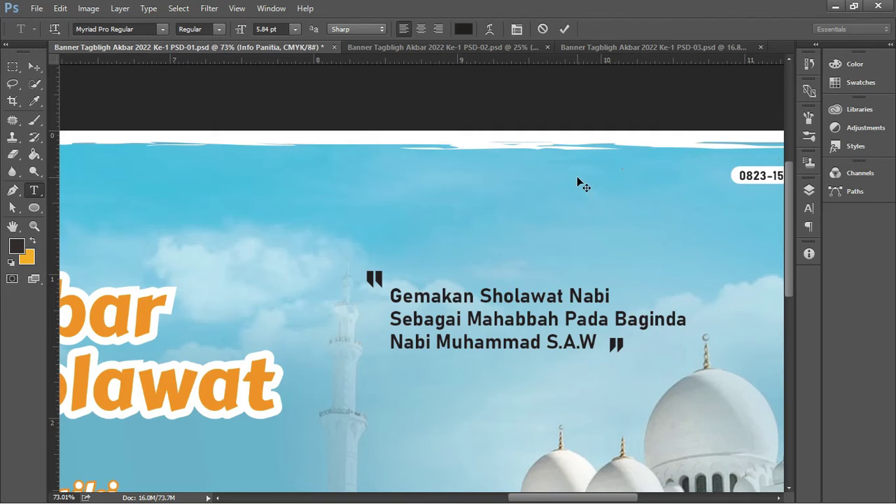
Revert PSD-01 to its Open history state and zoom out.
click(809, 63)
click(755, 100)
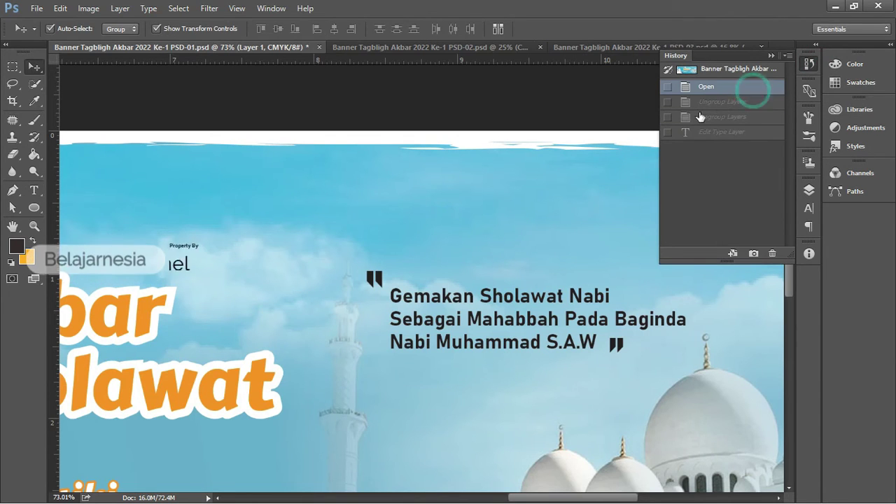
click(771, 56)
click(809, 190)
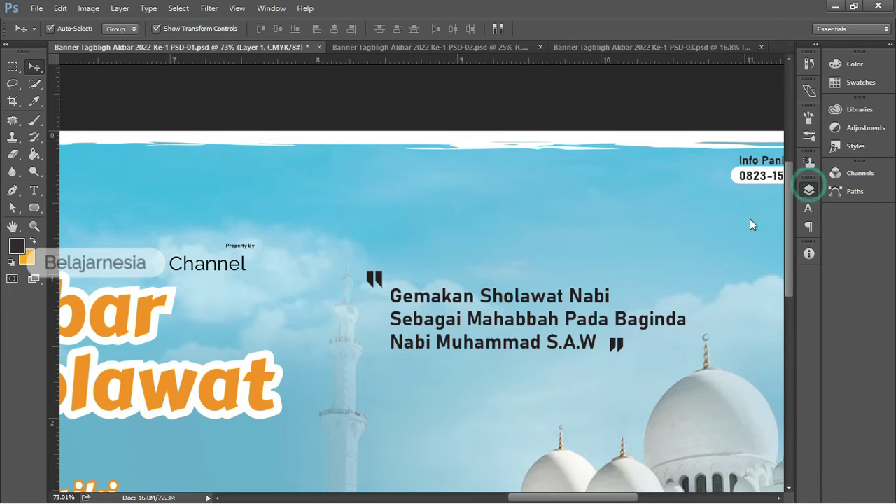
key(ctrl+minus)
key(ctrl+minus)
key(ctrl+minus)
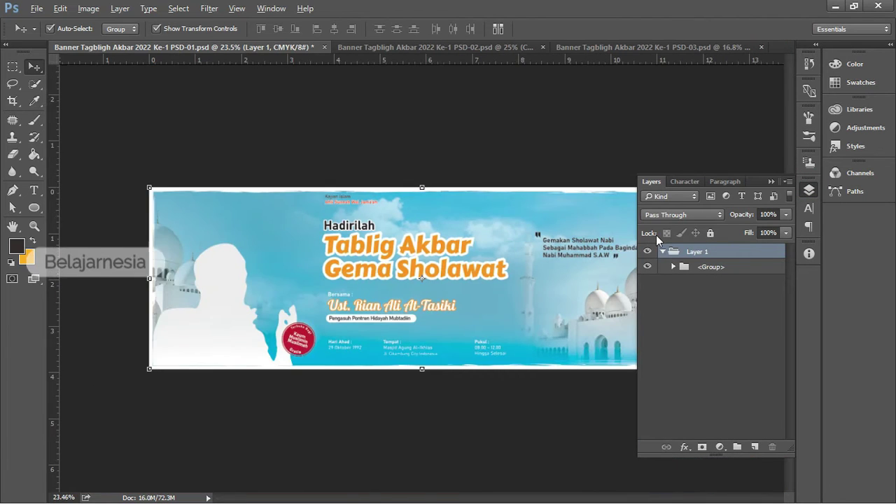
click(467, 156)
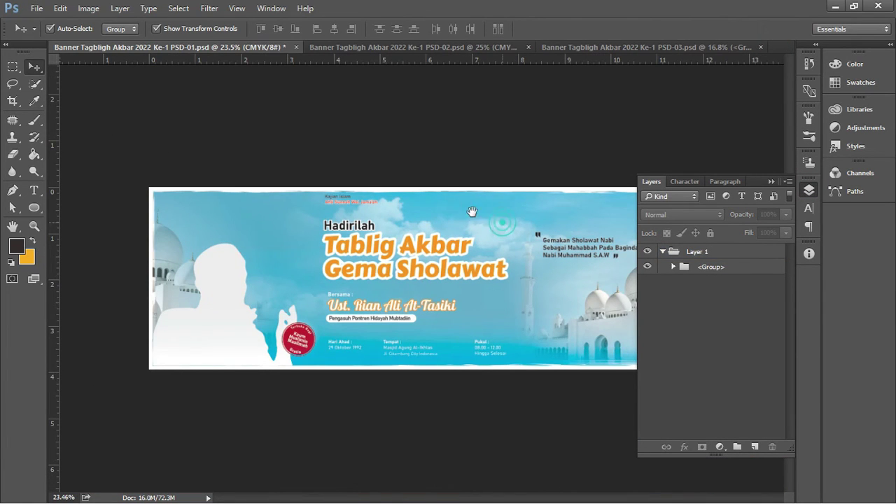
click(770, 183)
Ungroup Layer 1 and its inner group again into separate layers.
click(668, 264)
click(808, 189)
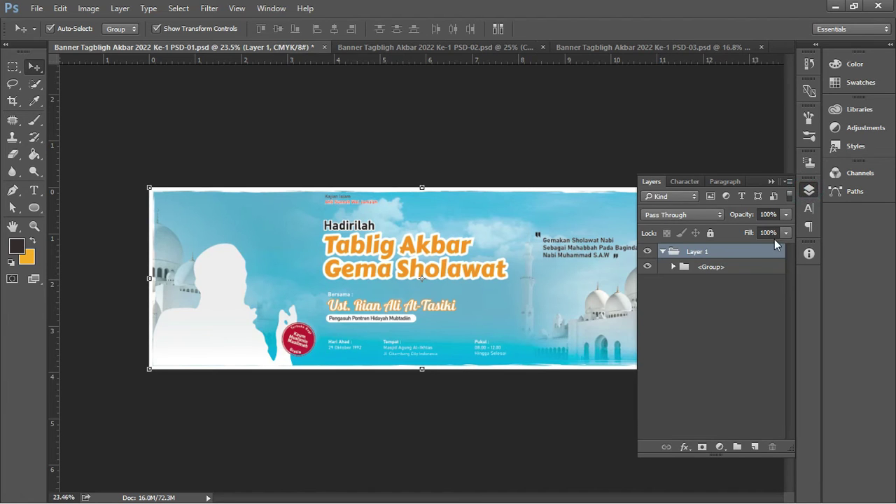
right_click(707, 259)
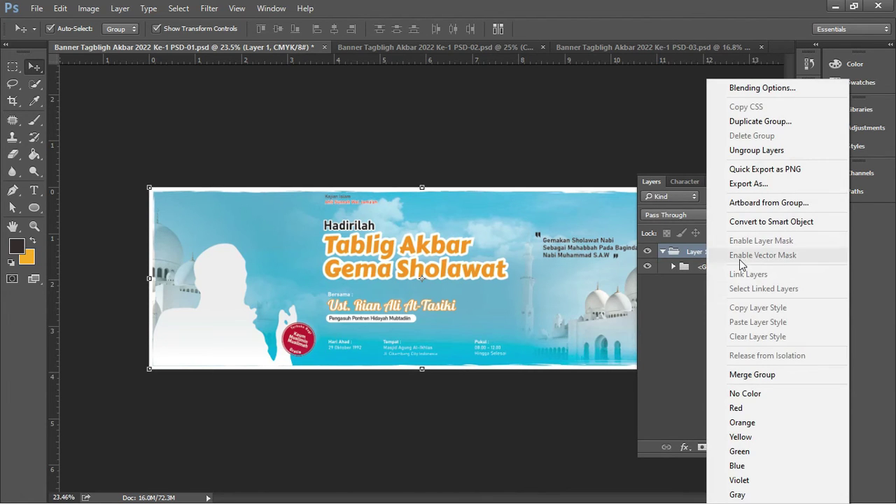
click(765, 150)
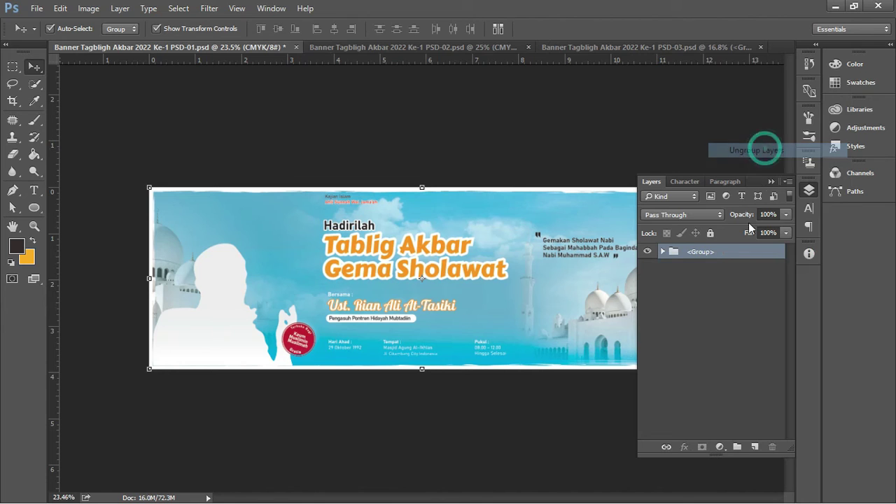
right_click(704, 257)
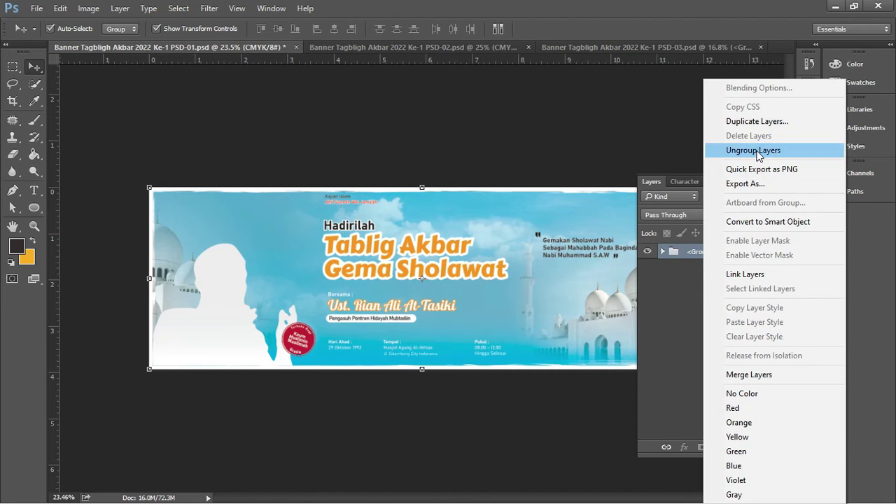
click(760, 150)
scroll(777, 379, down, 5)
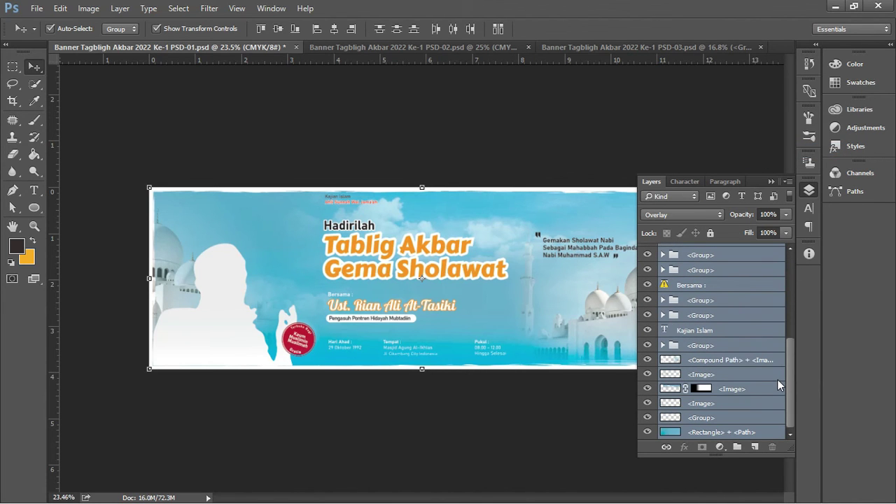
Toggle visibility of the blue background rectangle and an image layer to check them.
click(762, 362)
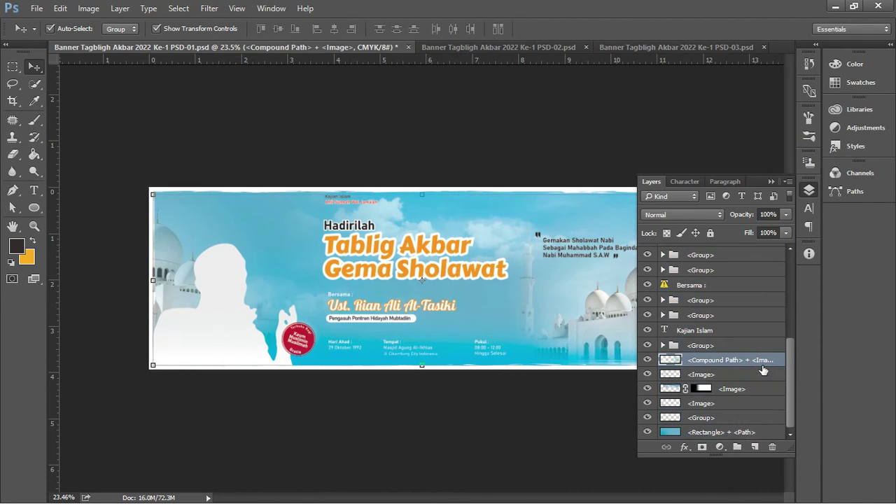
click(647, 431)
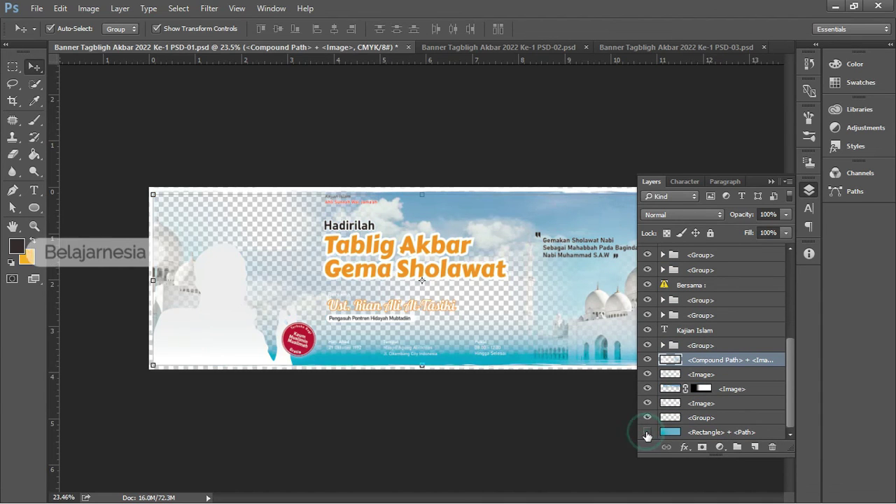
click(647, 431)
click(647, 389)
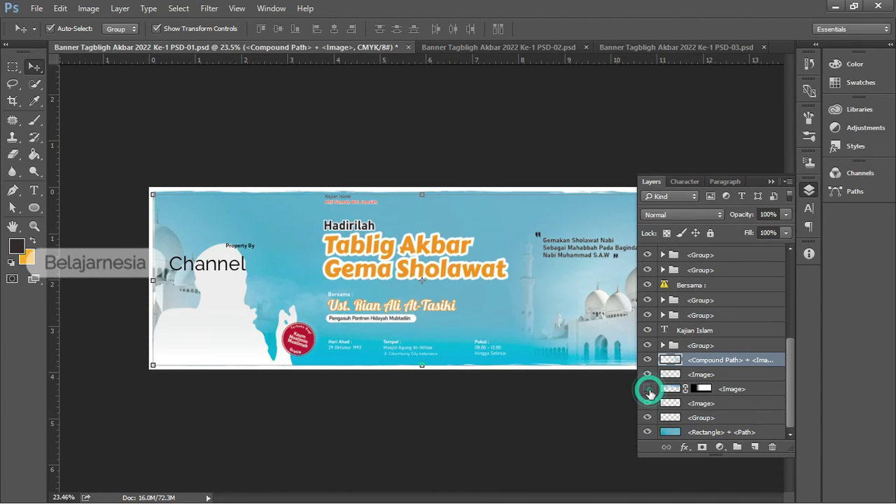
click(647, 388)
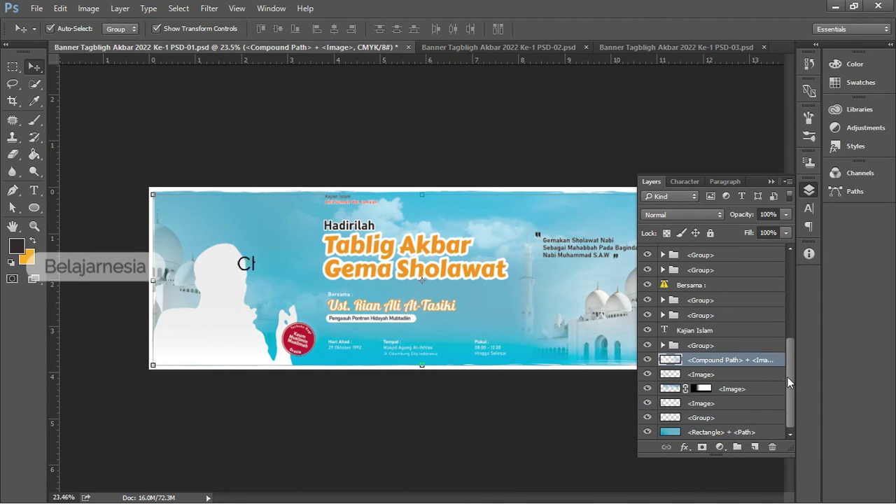
click(771, 182)
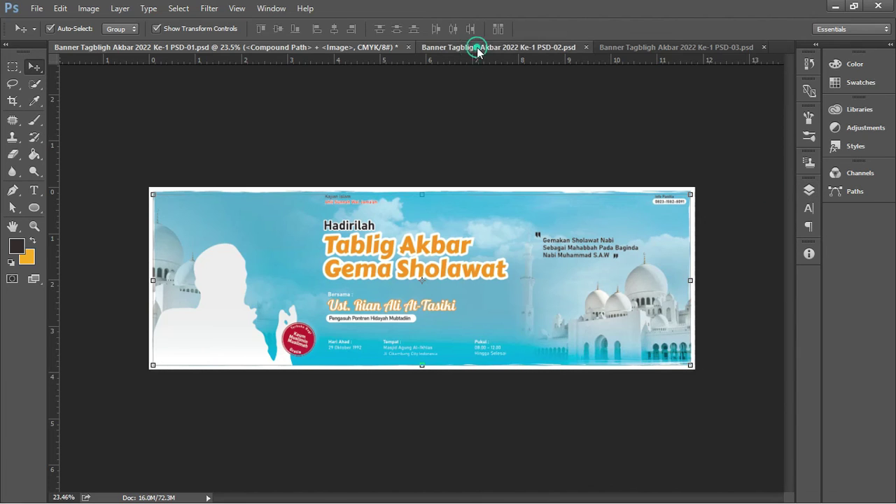
Go from the PSD-02 tab to the vertical PSD-03 document and deselect the layer group.
click(477, 47)
click(560, 46)
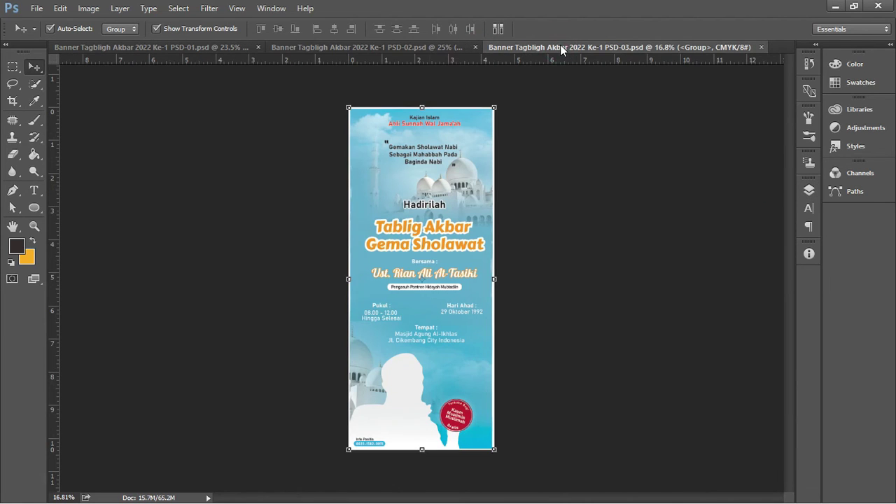
click(535, 194)
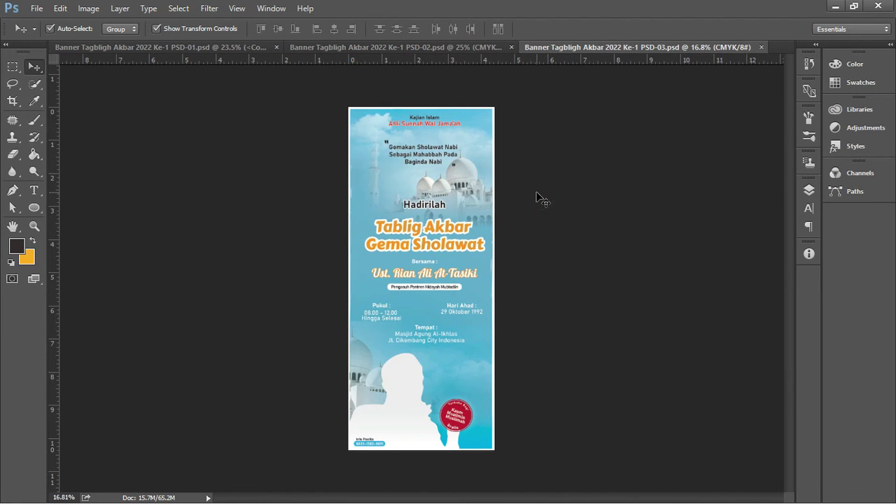